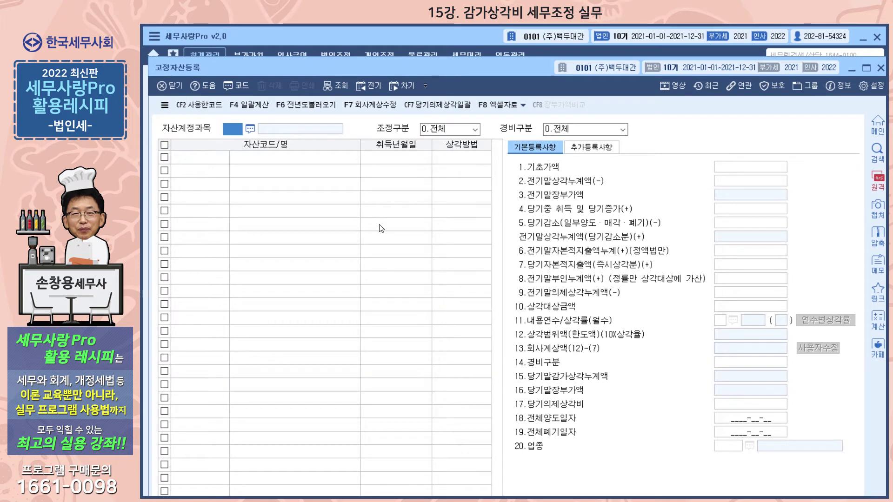
Examine the accounting settings in 환경등록 for the non-building asset depreciation method (item 9) and simplified fixed asset registration (item 10)
{"action": "key", "text": "Escape"}
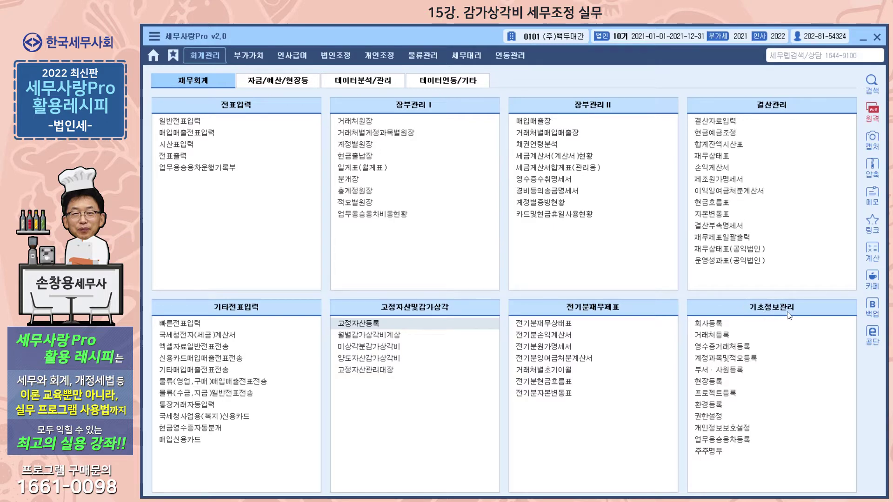
{"action": "left_click", "coordinate": [715, 406]}
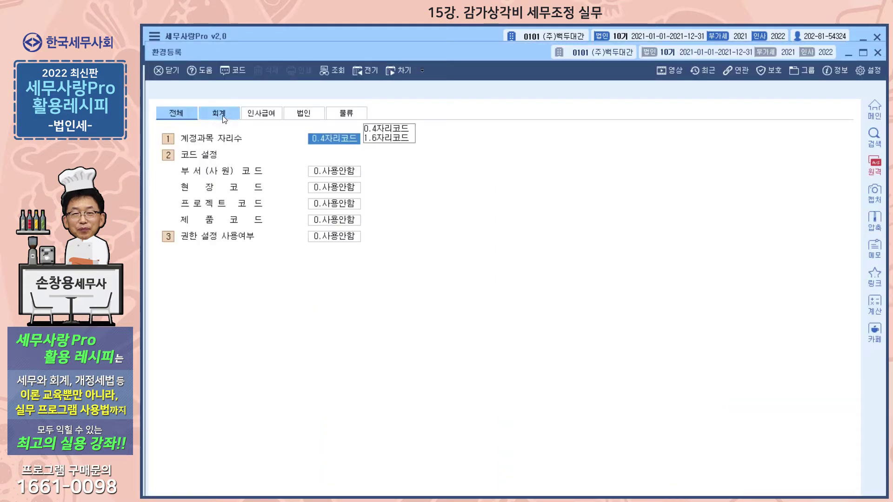
{"action": "left_click", "coordinate": [225, 116]}
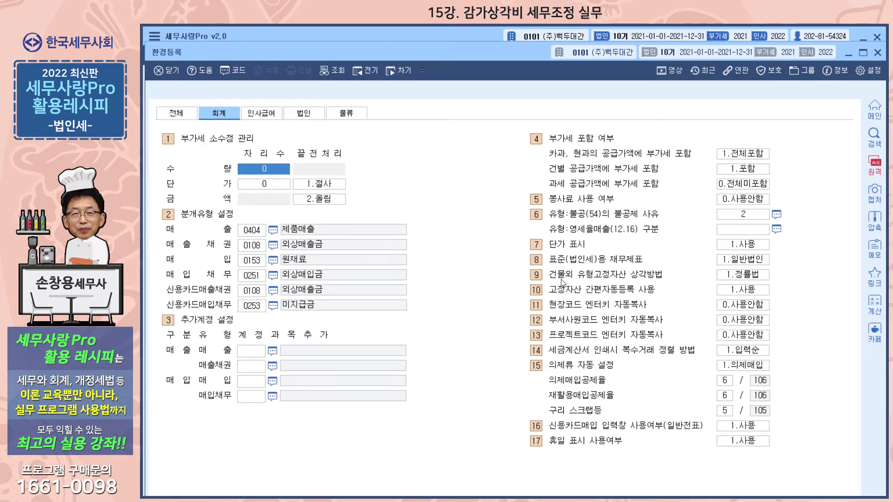
{"action": "left_click", "coordinate": [741, 279]}
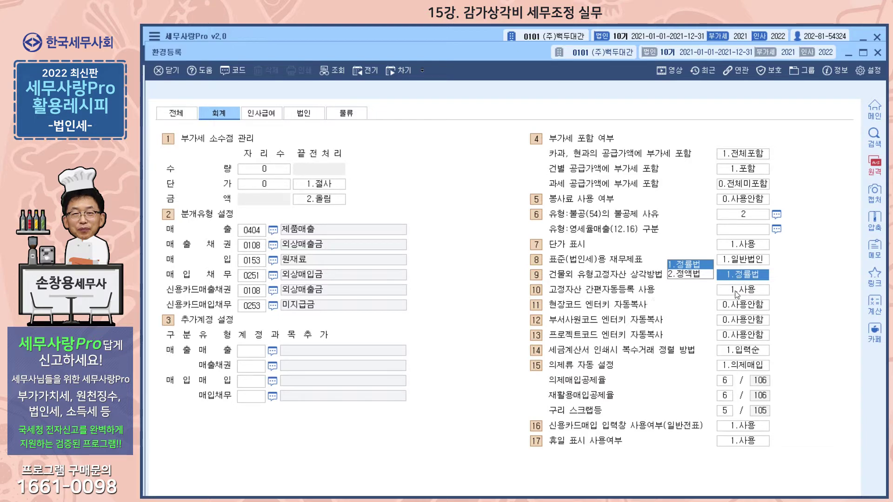
{"action": "left_click", "coordinate": [750, 293]}
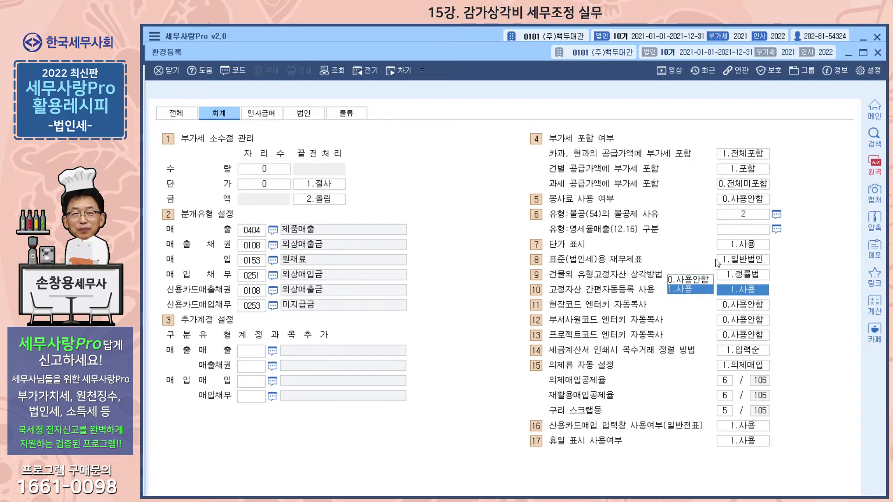
{"action": "left_click", "coordinate": [877, 53]}
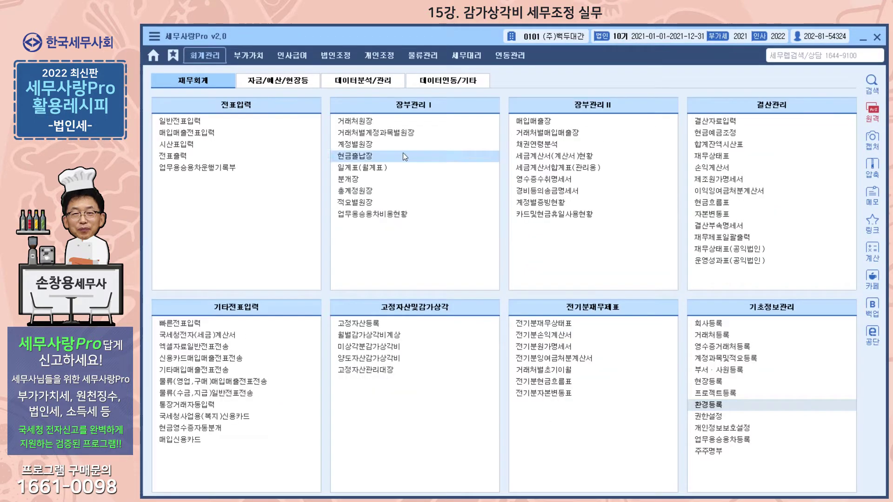
Start a type 51 (과세) purchase line dated January 31, 2021 in 매입매출전표입력
{"action": "left_click", "coordinate": [210, 134]}
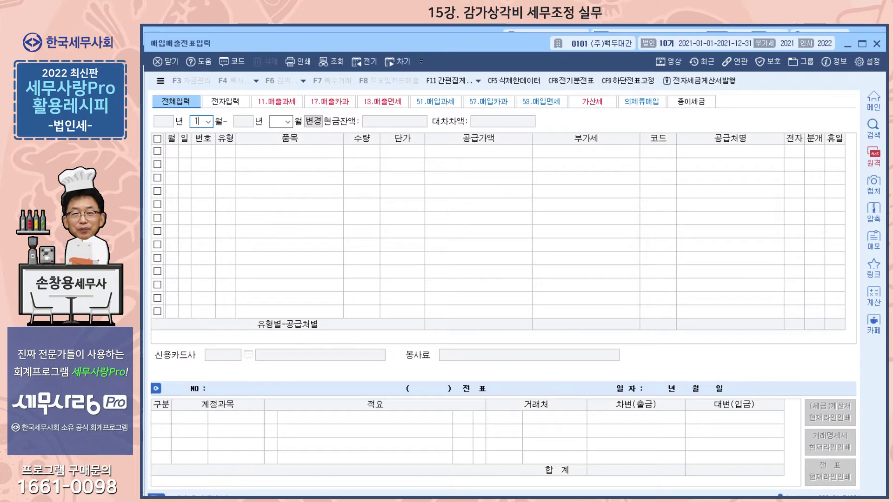
{"action": "key", "text": "Return"}
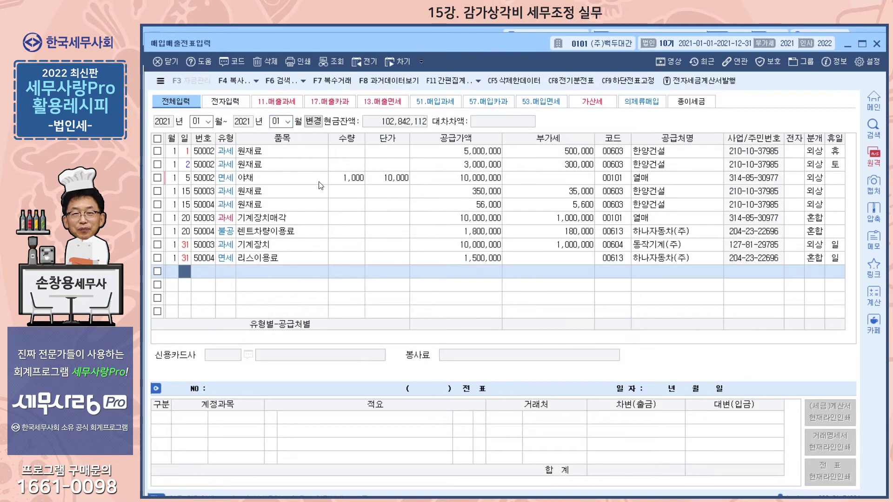
{"action": "key", "text": "Return"}
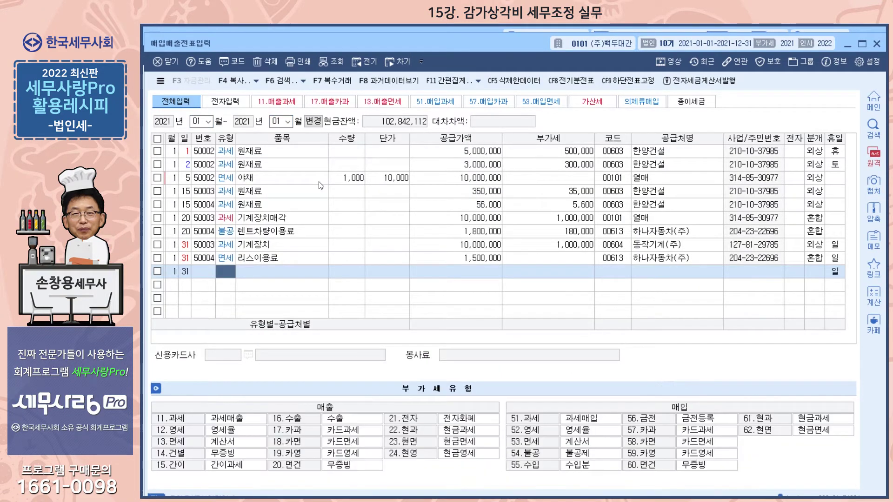
{"action": "type", "text": "51"}
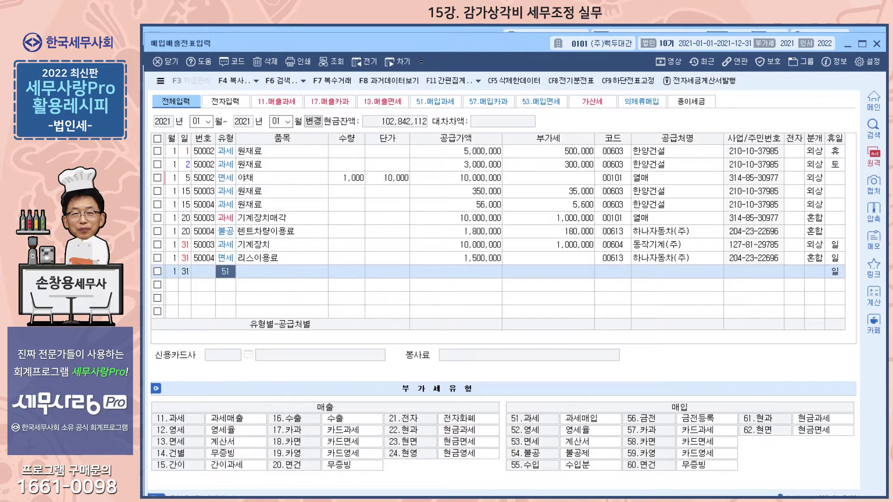
{"action": "key", "text": "Return"}
Enter 기계장치 as the purchase line's item and set its supply value to 5,000,000
{"action": "type", "text": "지계장"}
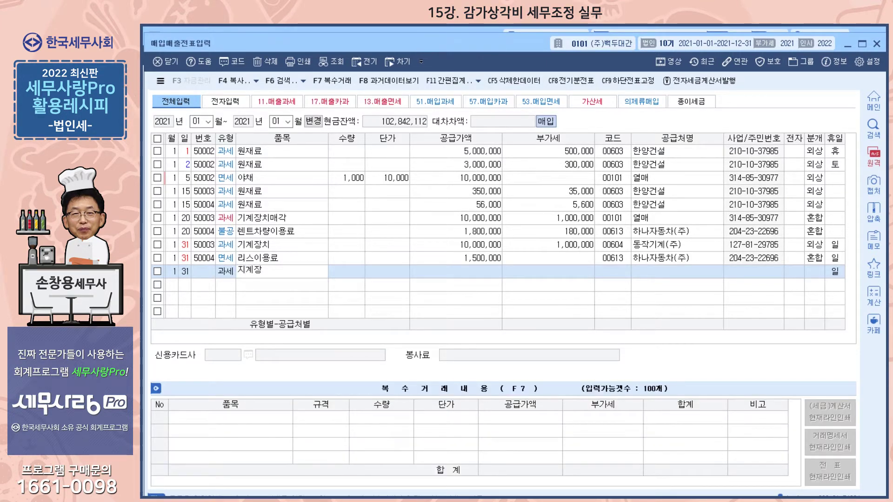
{"action": "key", "text": "BackSpace"}
{"action": "key", "text": "BackSpace"}
{"action": "key", "text": "BackSpace"}
{"action": "type", "text": "기계장ㅊ"}
{"action": "key", "text": "Return"}
{"action": "key", "text": "Return"}
{"action": "key", "text": "Return"}
{"action": "type", "text": "5000000"}
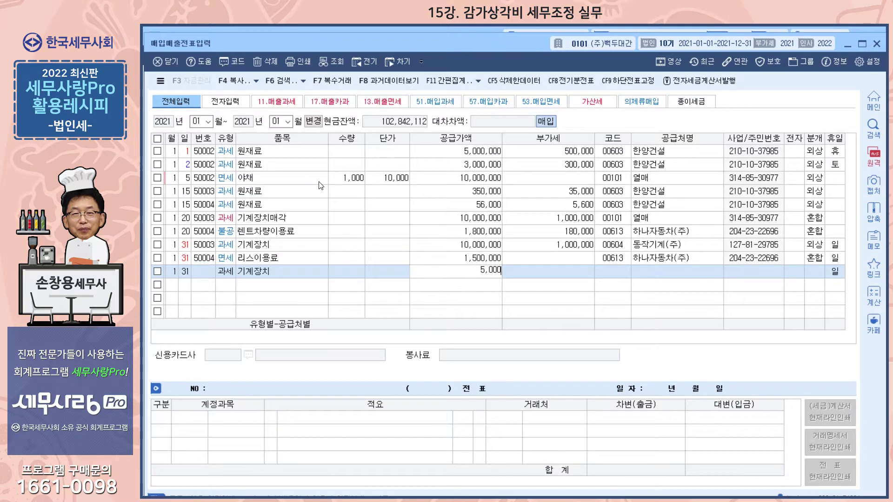
{"action": "key", "text": "Return"}
{"action": "key", "text": "Return"}
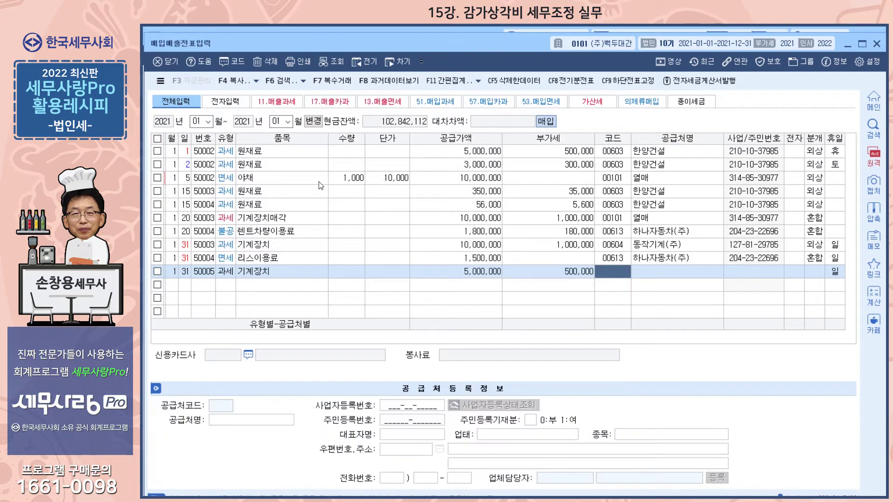
Assign supplier code 604 to the 기계장치 purchase and set its journal type to 3 (혼합)
{"action": "type", "text": "604"}
{"action": "key", "text": "Return"}
{"action": "key", "text": "Return"}
{"action": "key", "text": "Return"}
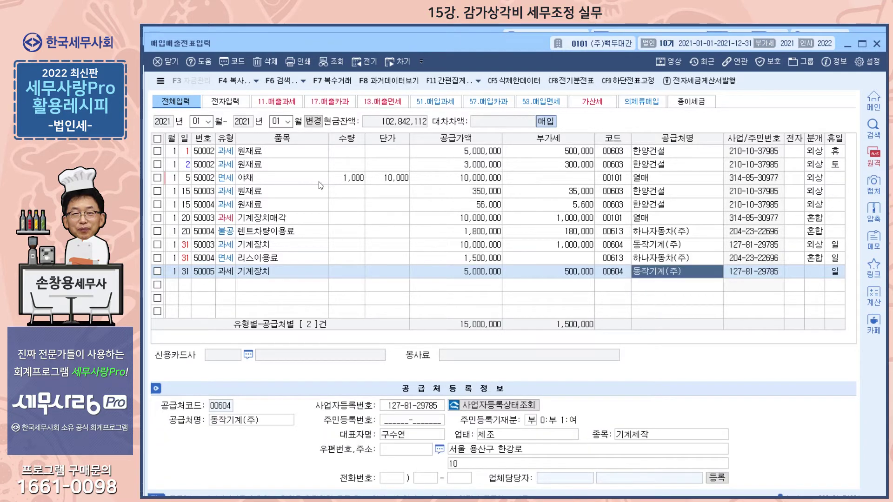
{"action": "type", "text": "3"}
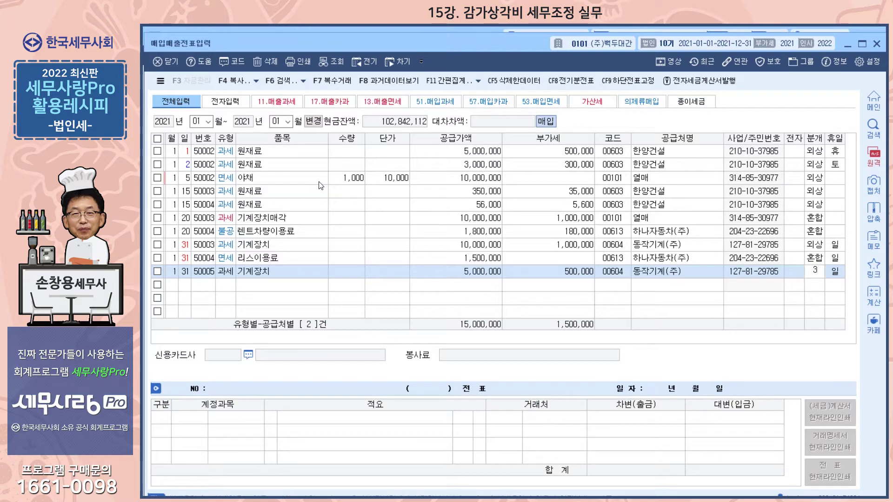
{"action": "key", "text": "Return"}
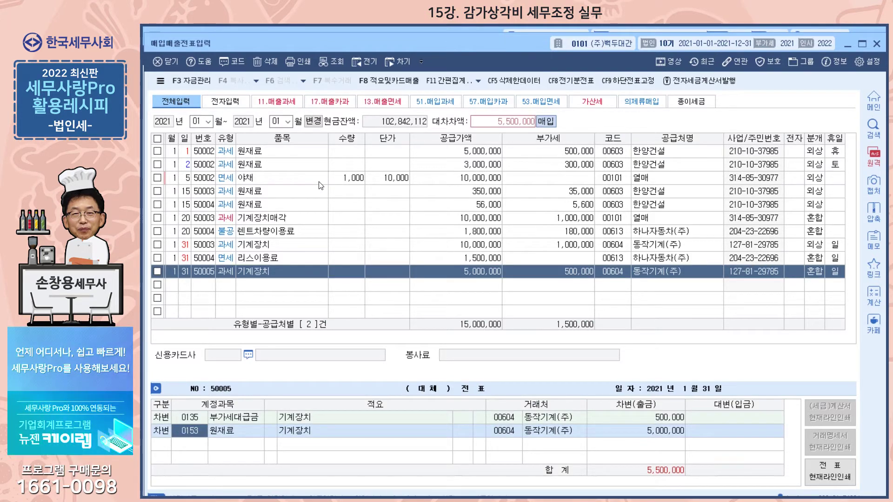
Change the 원재료 debit account to 206 기계장치 and register it as a fixed asset with a useful life of 8 years
{"action": "type", "text": "206"}
{"action": "key", "text": "Return"}
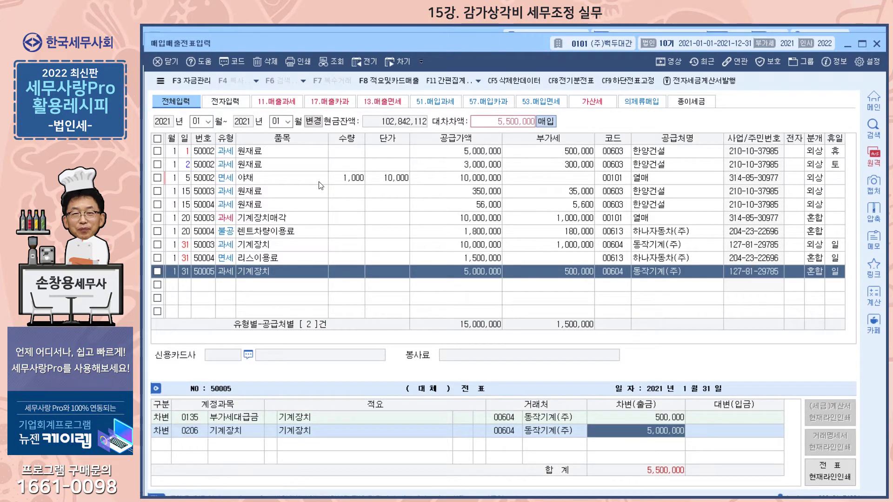
{"action": "key", "text": "Return"}
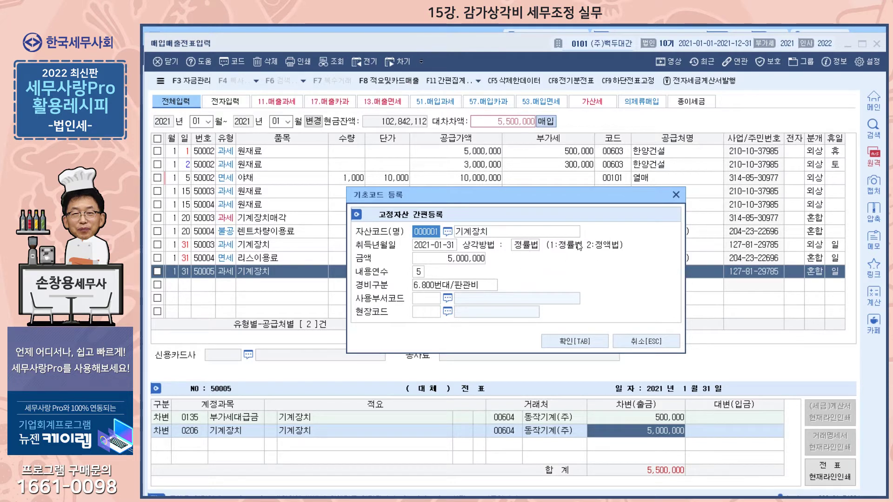
{"action": "left_click", "coordinate": [418, 275]}
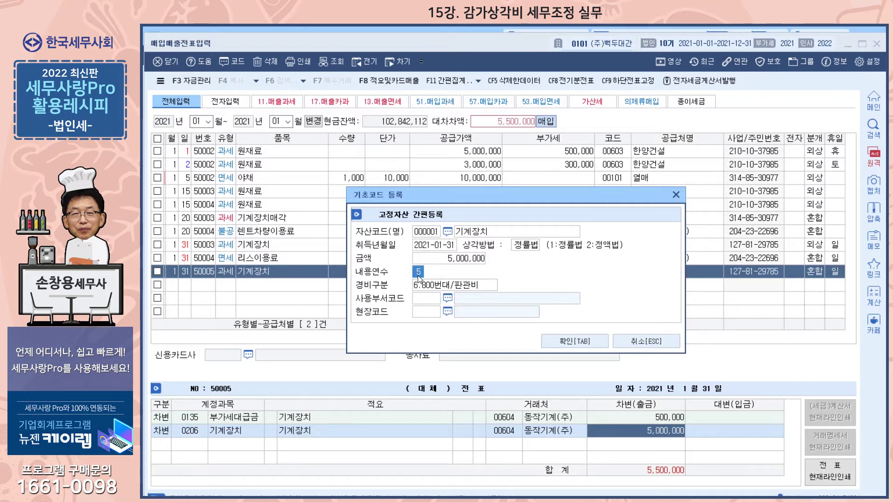
{"action": "type", "text": "8"}
{"action": "key", "text": "Return"}
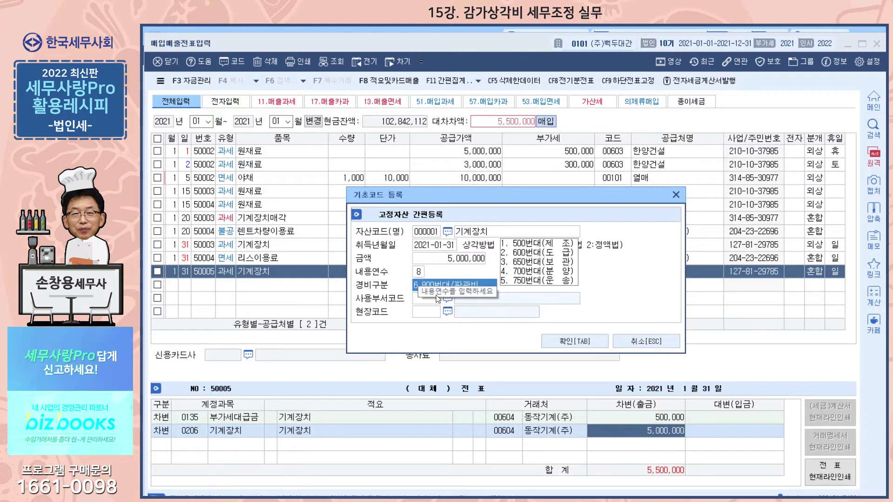
{"action": "left_click", "coordinate": [568, 342]}
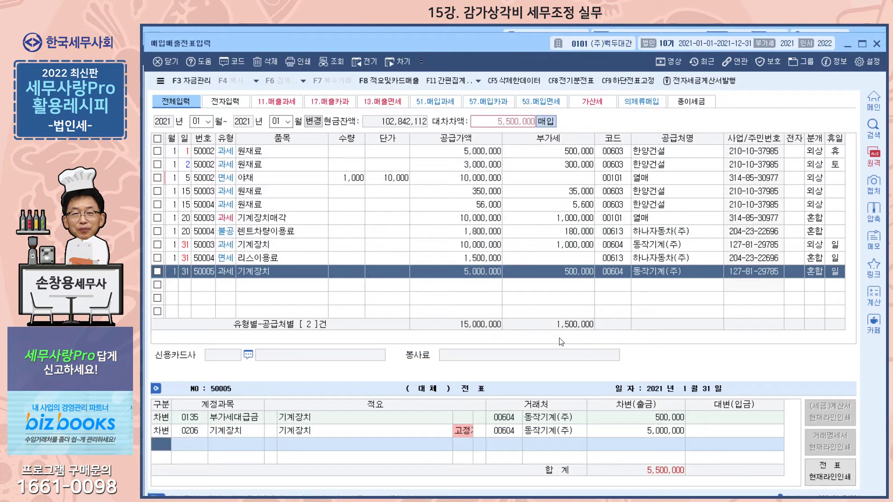
Add a balancing credit (대변) line to complete the 기계장치 voucher, and leave the voucher entry screen
{"action": "type", "text": "4"}
{"action": "key", "text": "Return"}
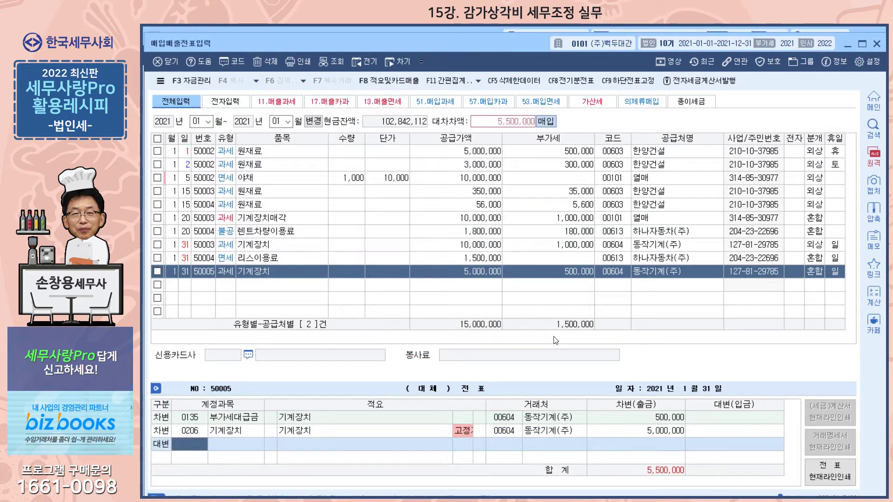
{"action": "type", "text": "25"}
{"action": "key", "text": "Return"}
{"action": "key", "text": "Return"}
{"action": "key", "text": "Return"}
{"action": "key", "text": "Return"}
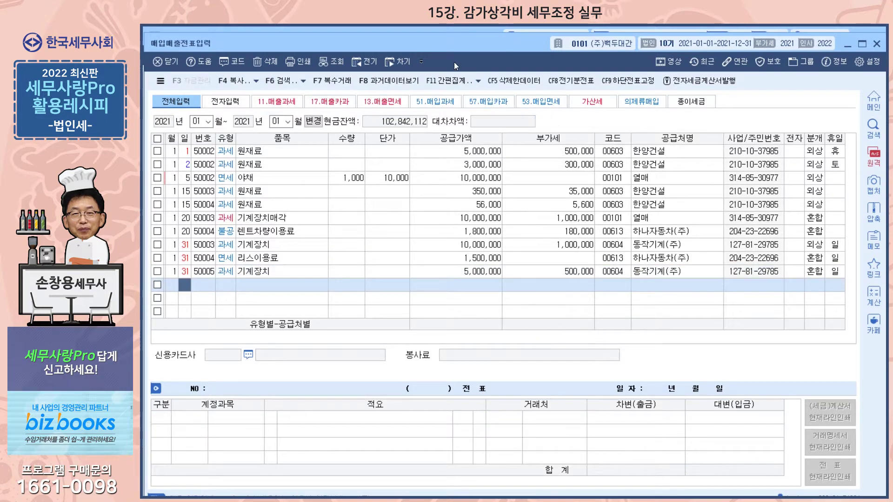
{"action": "left_click_drag", "start_coordinate": [457, 49], "coordinate": [459, 66]}
{"action": "key", "text": "Escape"}
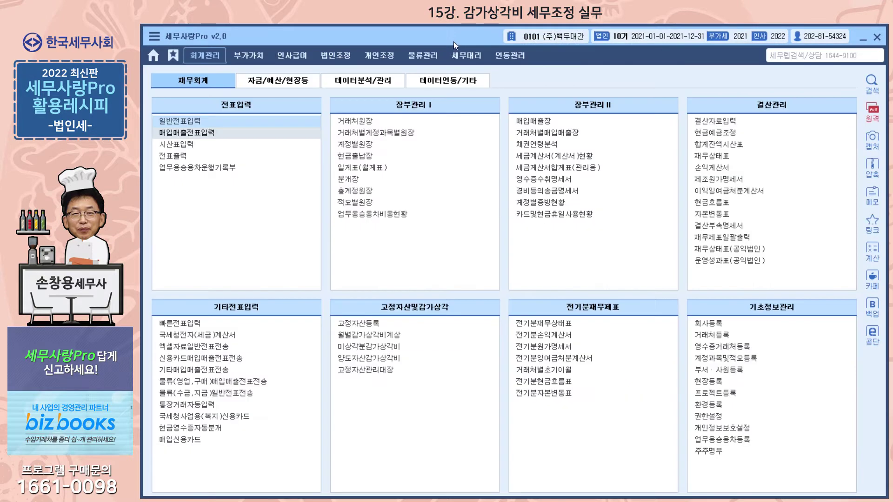
Look up asset account 0206 in 고정자산등록 and review the registered 기계장치 asset's details
{"action": "left_click", "coordinate": [372, 322]}
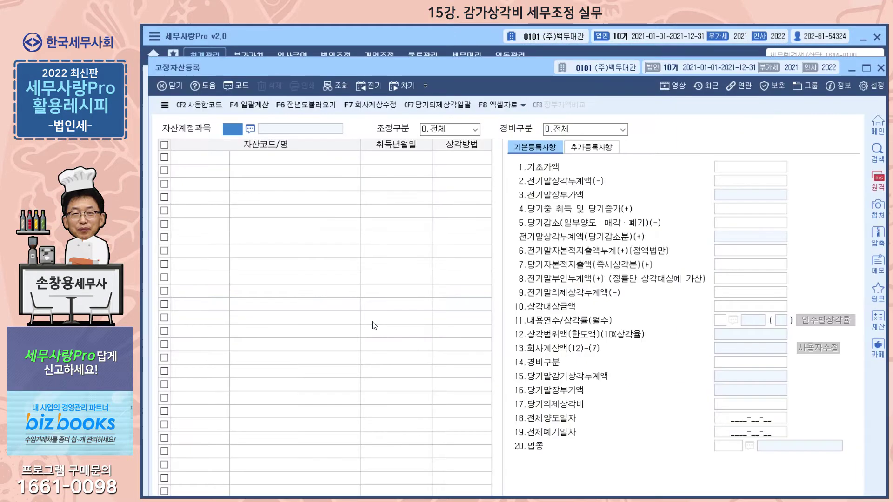
{"action": "type", "text": "0206"}
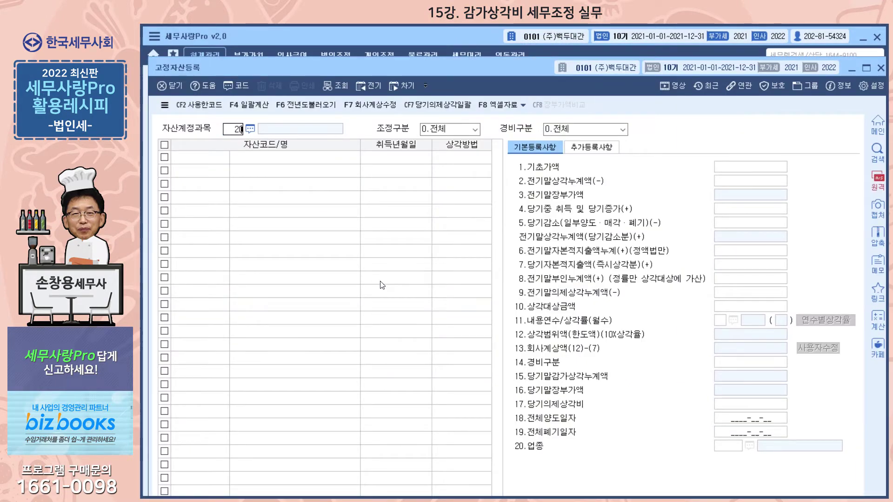
{"action": "key", "text": "Return"}
{"action": "left_click", "coordinate": [322, 158]}
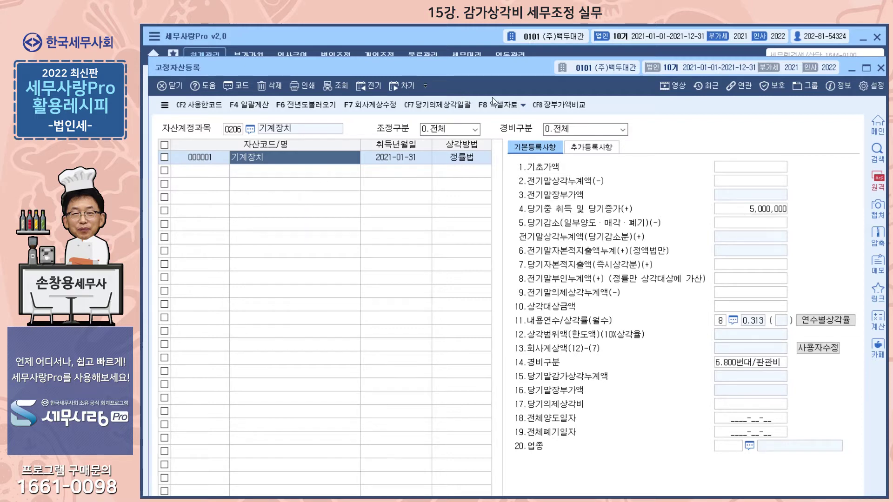
{"action": "left_click", "coordinate": [881, 69]}
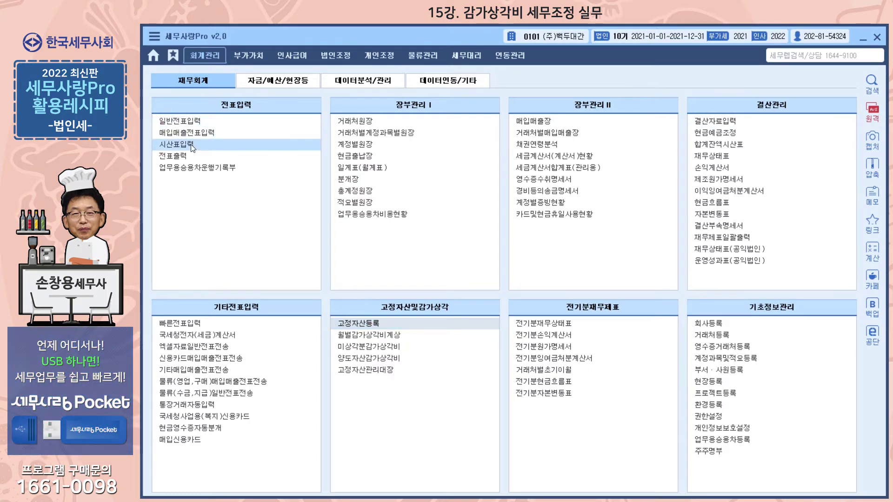
Delete the 5,000,000 기계장치 purchase voucher dated January 31 from 매입매출전표입력, and close that screen
{"action": "left_click", "coordinate": [195, 134]}
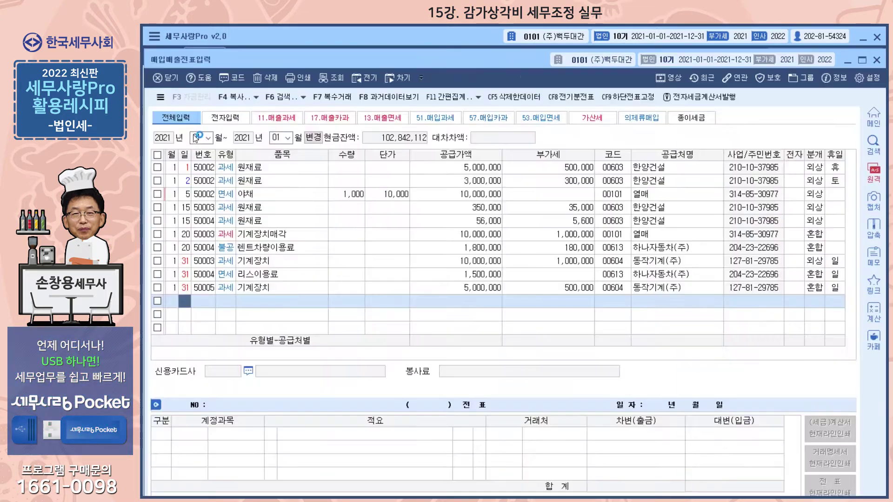
{"action": "left_click", "coordinate": [202, 291]}
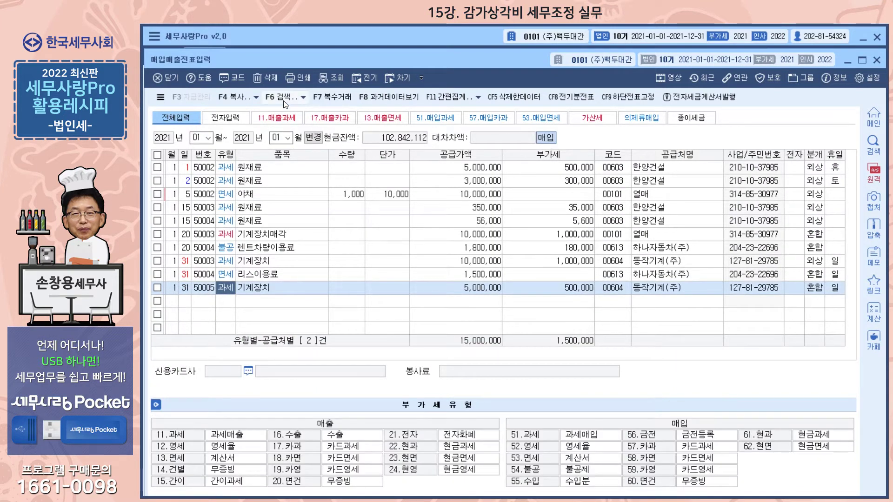
{"action": "left_click", "coordinate": [273, 81]}
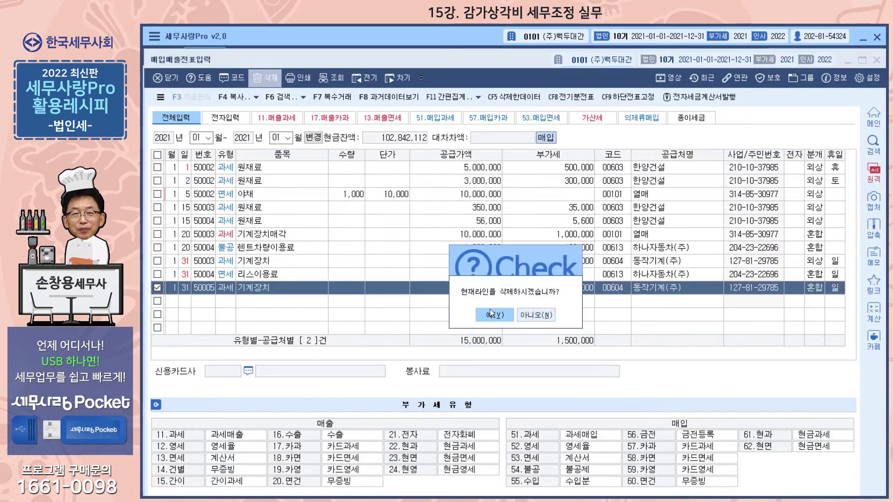
{"action": "left_click", "coordinate": [484, 342]}
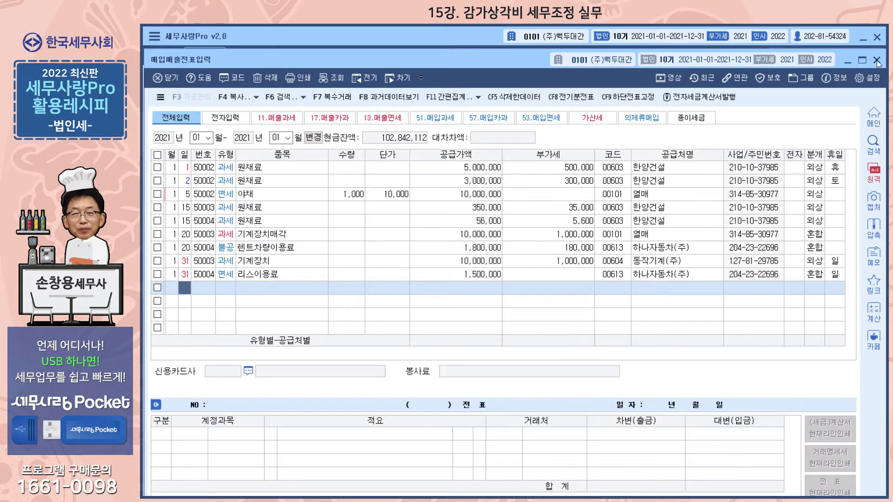
{"action": "left_click", "coordinate": [876, 60]}
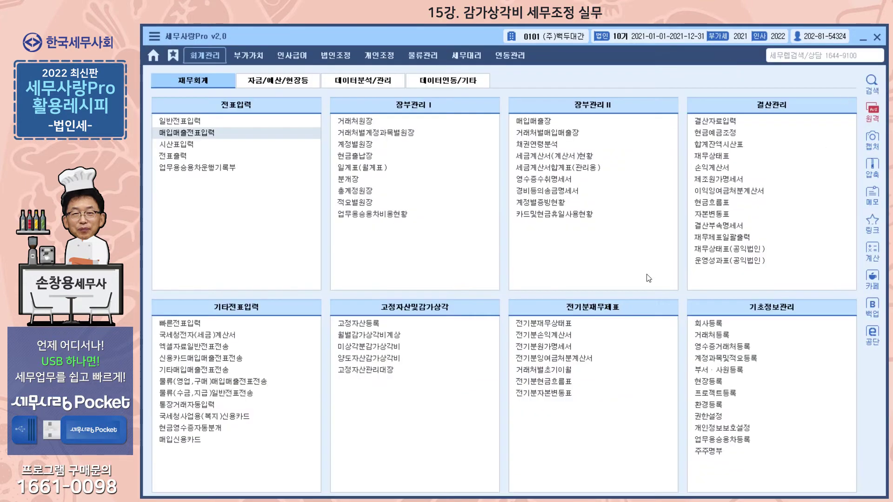
List the fixed assets of all accounts in 고정자산등록 by leaving the asset account blank
{"action": "left_click", "coordinate": [371, 323]}
{"action": "left_click_drag", "start_coordinate": [440, 64], "coordinate": [439, 41]}
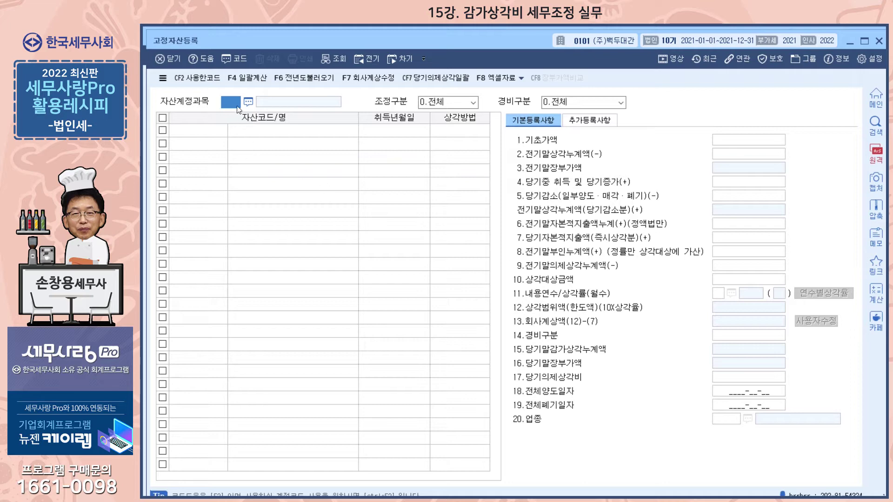
{"action": "key", "text": "Return"}
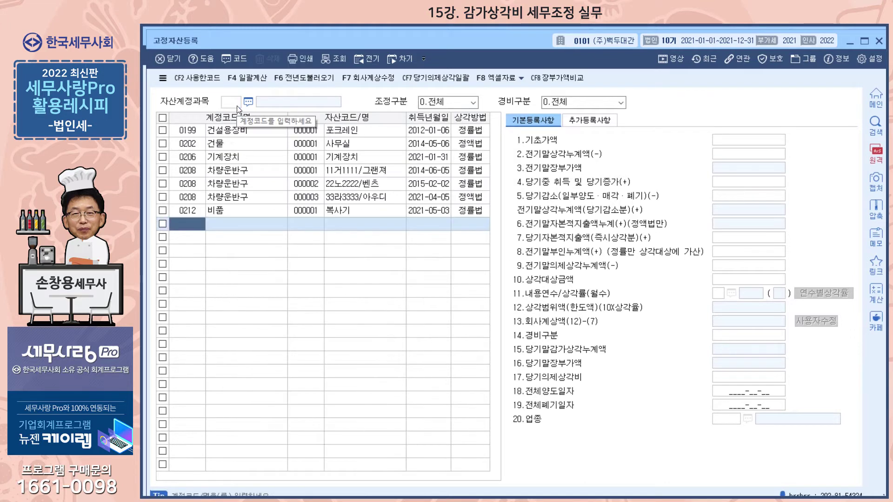
Review the 사무실 building, and the 아우디 vehicle's current-year acquisition, decrease, capital expenditure (자본적지출액) and prior disallowed depreciation (전기말부인누계액) fields
{"action": "left_click", "coordinate": [246, 143]}
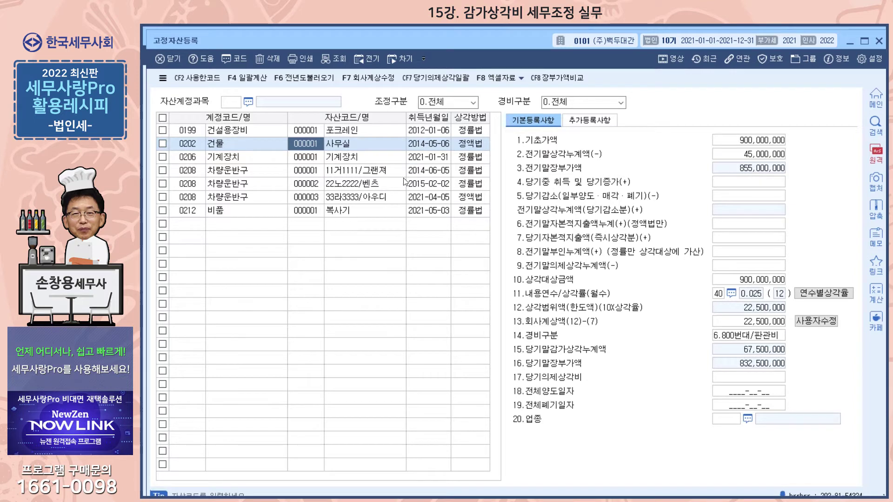
{"action": "left_click", "coordinate": [377, 199]}
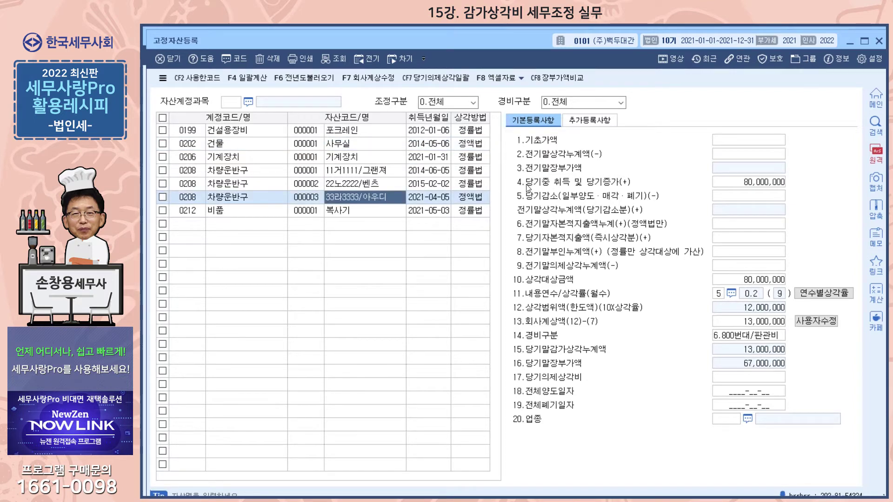
{"action": "left_click", "coordinate": [725, 182]}
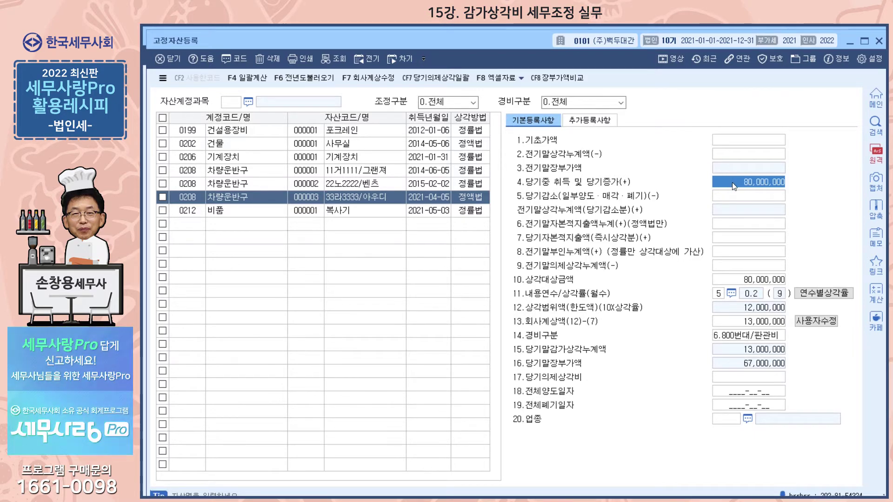
{"action": "left_click", "coordinate": [732, 199]}
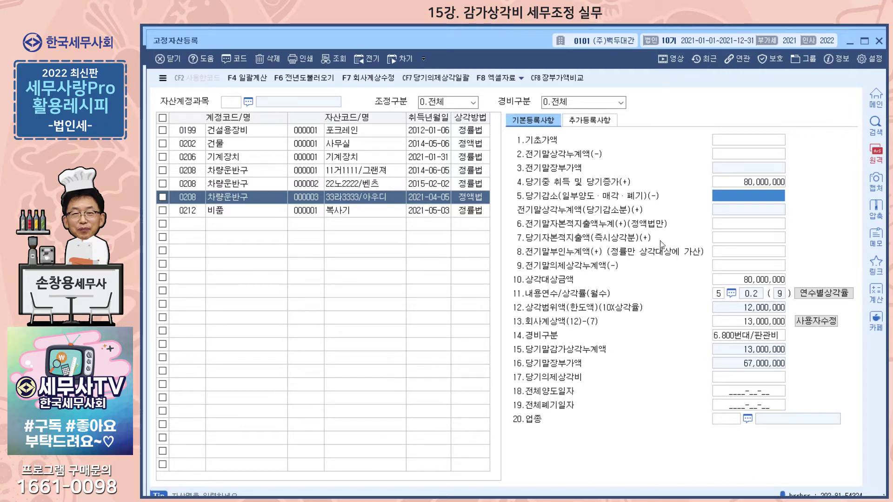
{"action": "left_click", "coordinate": [722, 240]}
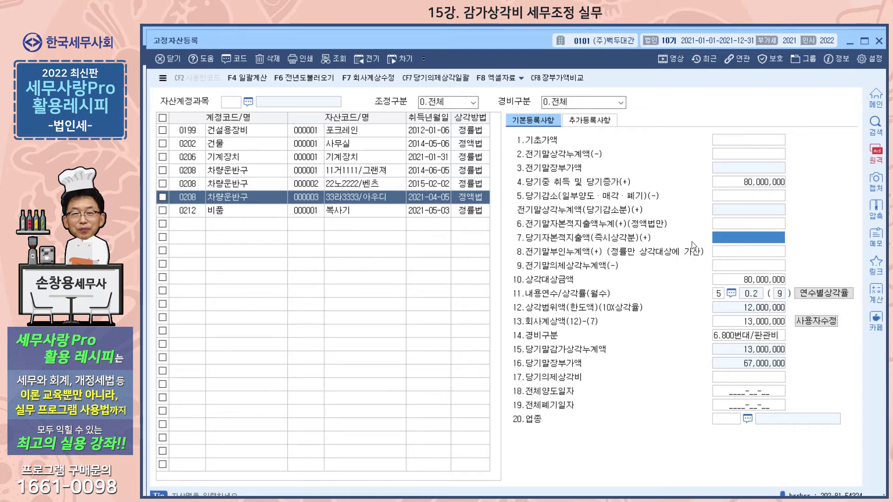
{"action": "left_click", "coordinate": [729, 257]}
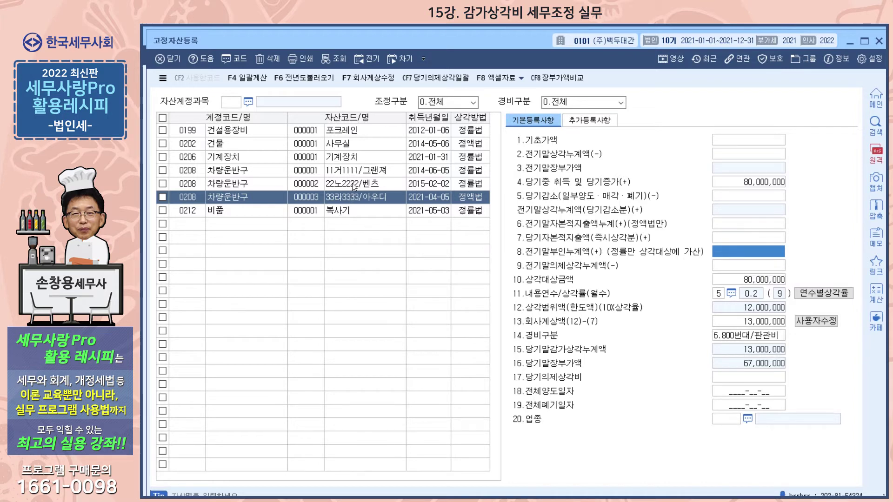
Examine the 포크레인 asset's 전기말부인누계액, 전기말의제상각누계액, 상각대상금액 and 회사계상액 fields
{"action": "left_click", "coordinate": [353, 130]}
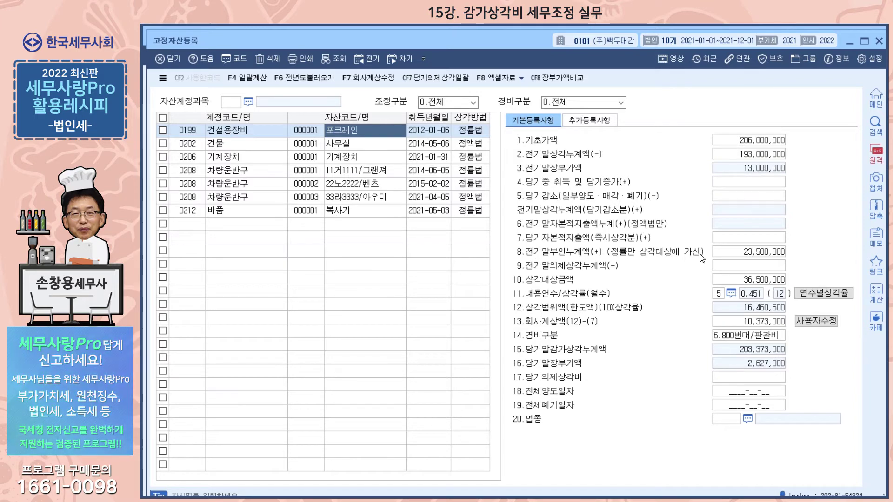
{"action": "left_click", "coordinate": [746, 253]}
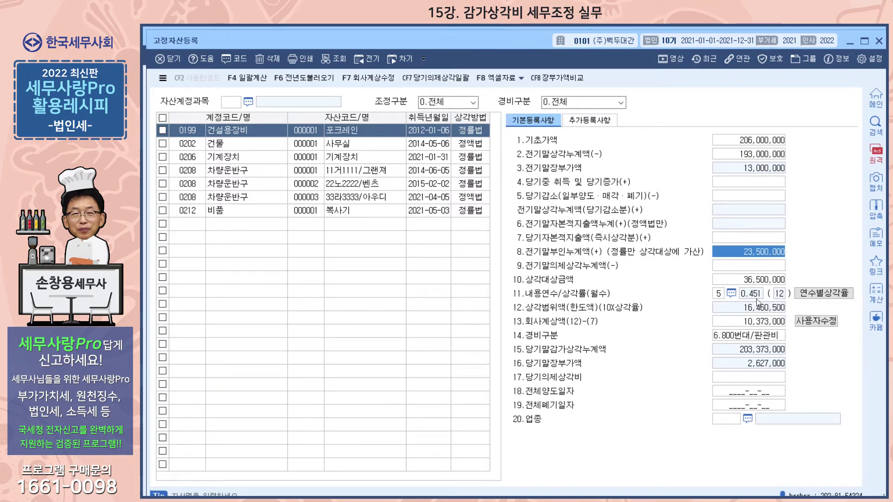
{"action": "left_click", "coordinate": [723, 270]}
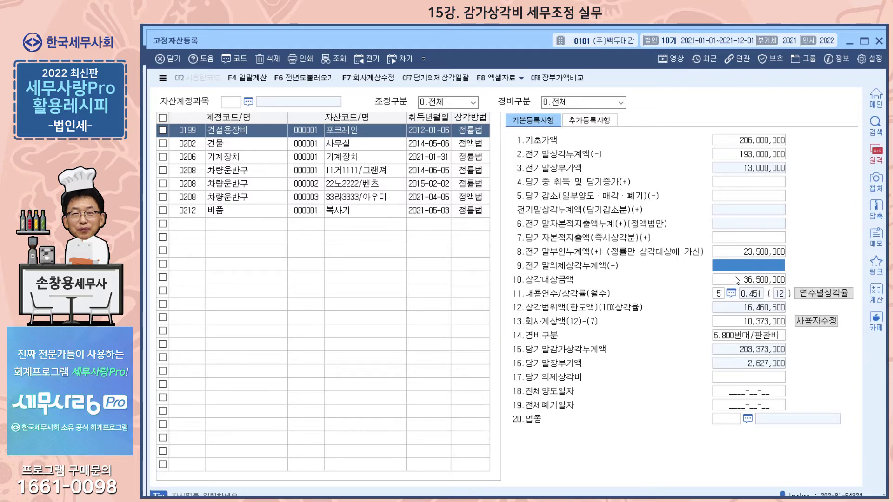
{"action": "left_click", "coordinate": [733, 280]}
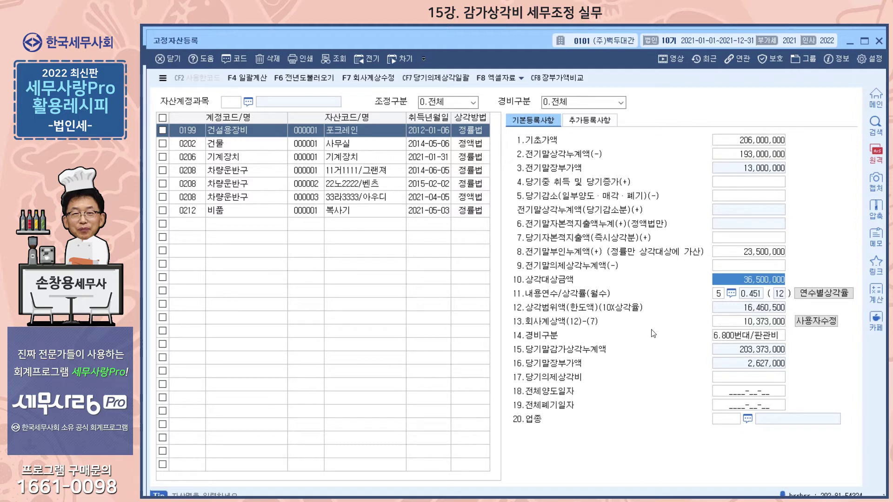
{"action": "left_click", "coordinate": [728, 324]}
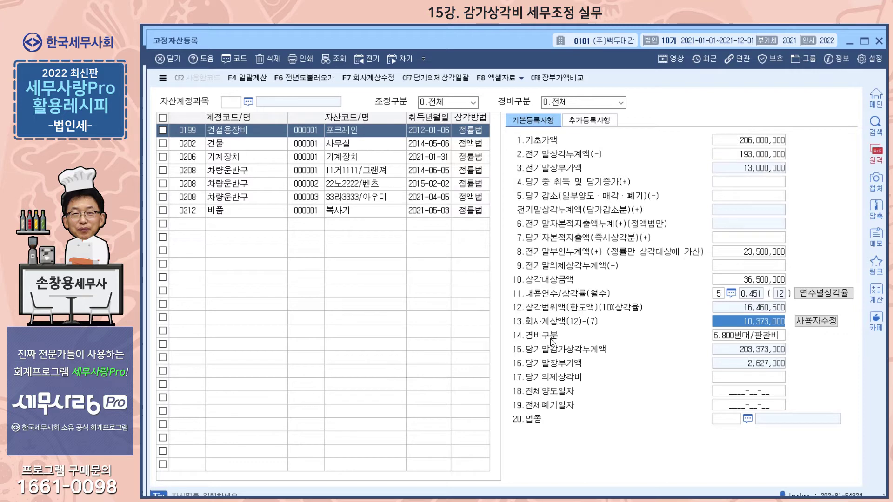
Compare the depreciation limit and 회사계상액 of 사무실, 기계장치 and 그랜져, and open 그랜져's 회사계상액 for user modification
{"action": "left_click", "coordinate": [350, 146]}
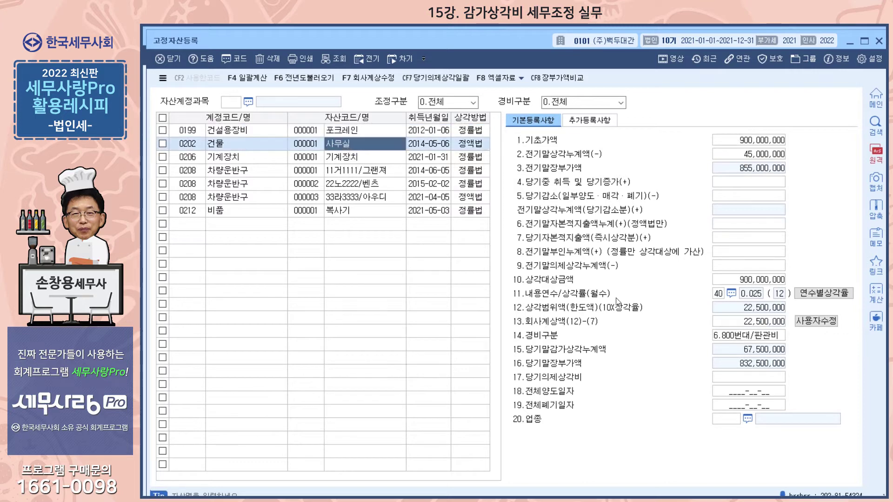
{"action": "left_click", "coordinate": [348, 158]}
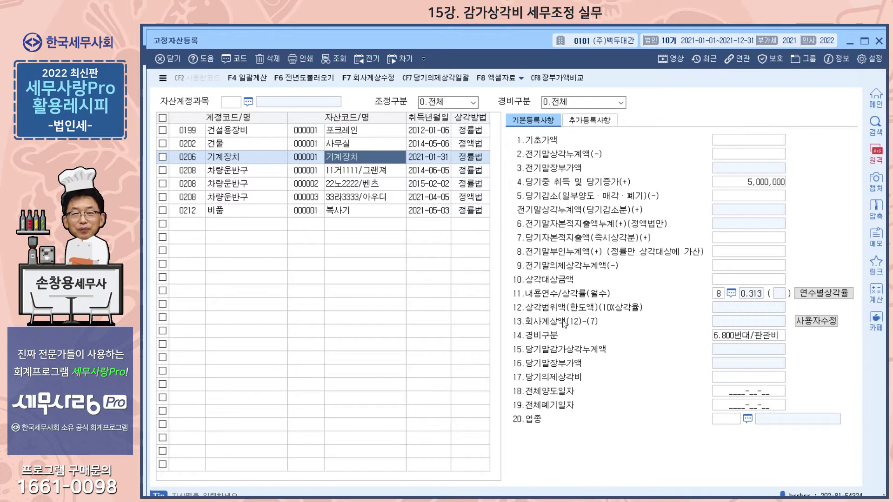
{"action": "key", "text": "Down"}
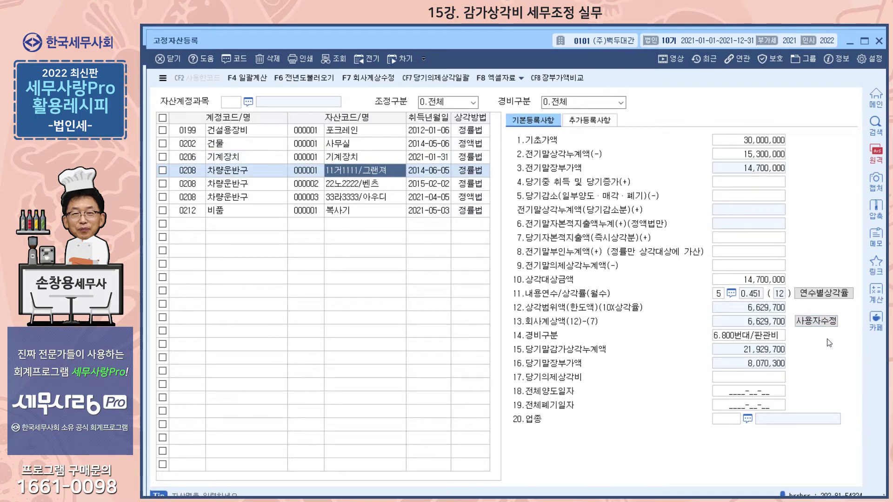
{"action": "left_click", "coordinate": [815, 322]}
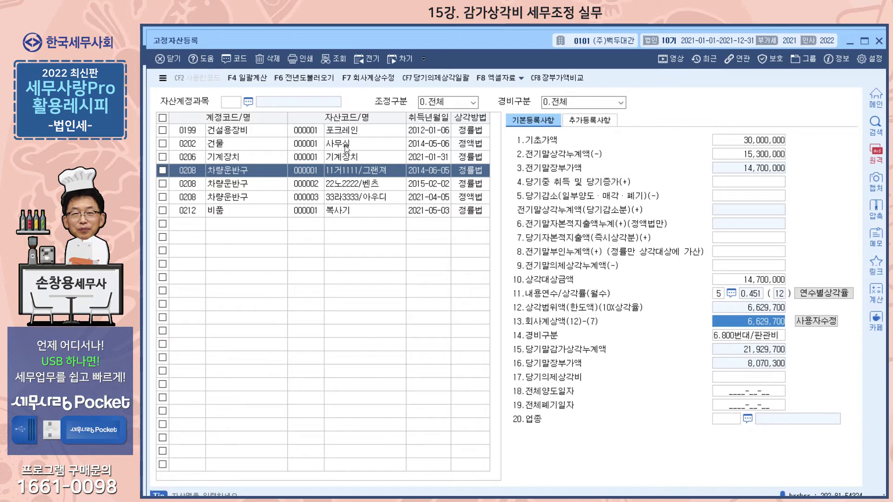
Examine the 사무실 building's 회사계상액 and the available 경비구분 expense categories
{"action": "left_click", "coordinate": [343, 146]}
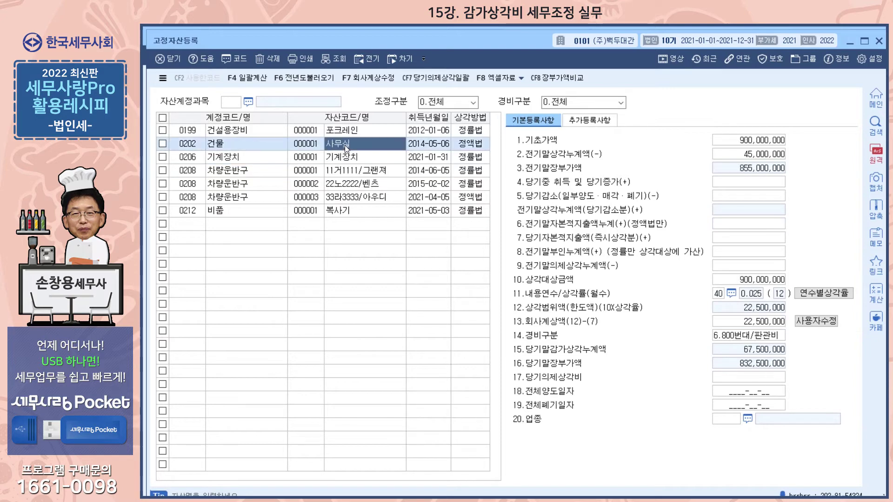
{"action": "left_click", "coordinate": [737, 325]}
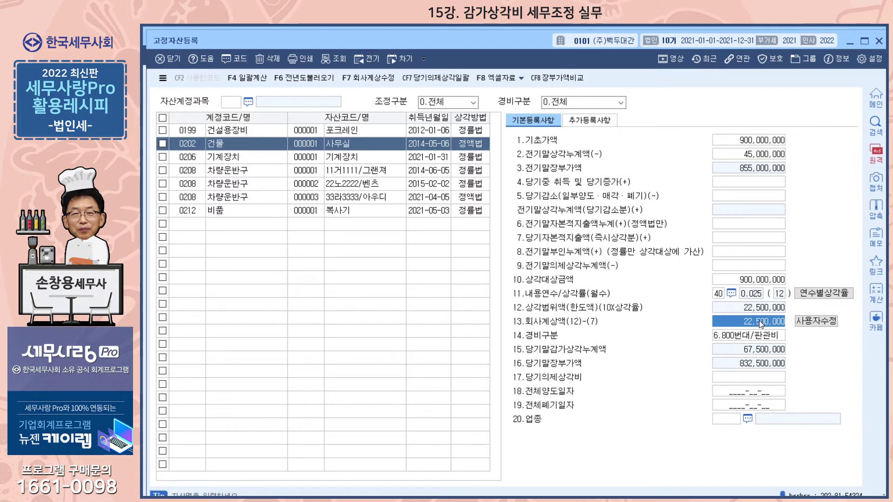
{"action": "left_click", "coordinate": [767, 335]}
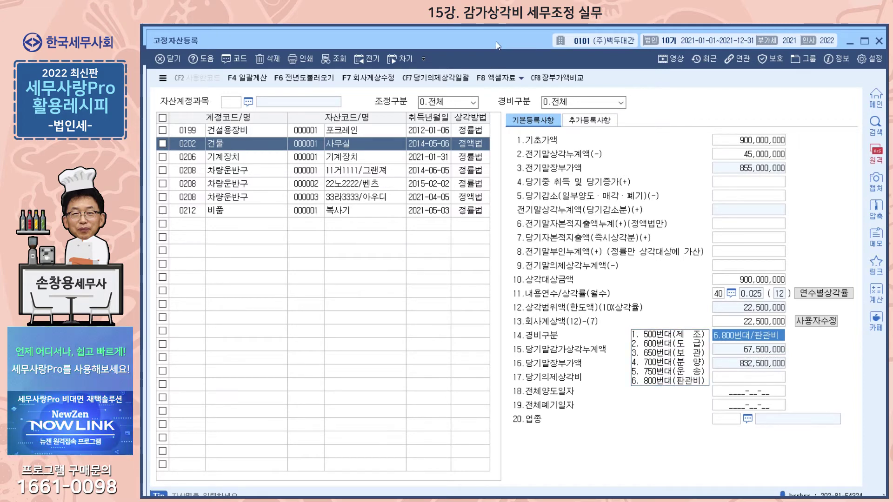
Check the depreciation by account in 결산자료입력 for January to December 2021 using the saved data, and return to 고정자산등록
{"action": "left_click_drag", "start_coordinate": [496, 41], "coordinate": [496, 65]}
{"action": "key", "text": "Escape"}
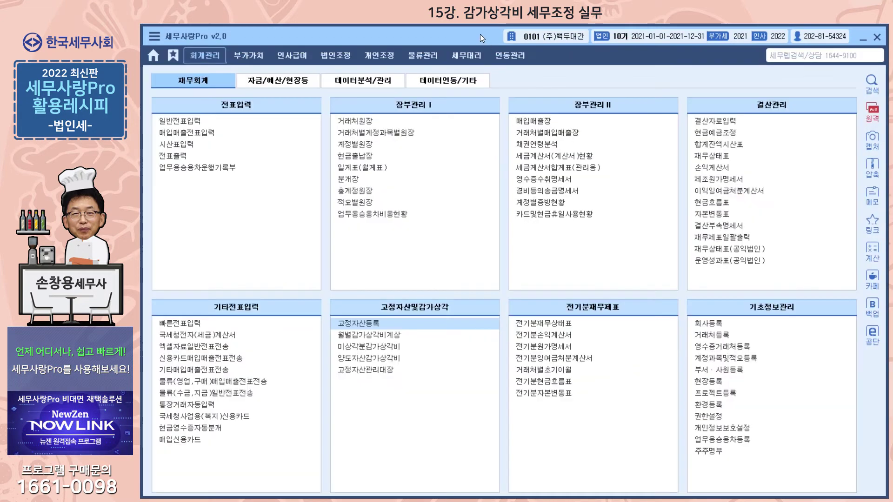
{"action": "left_click", "coordinate": [706, 122]}
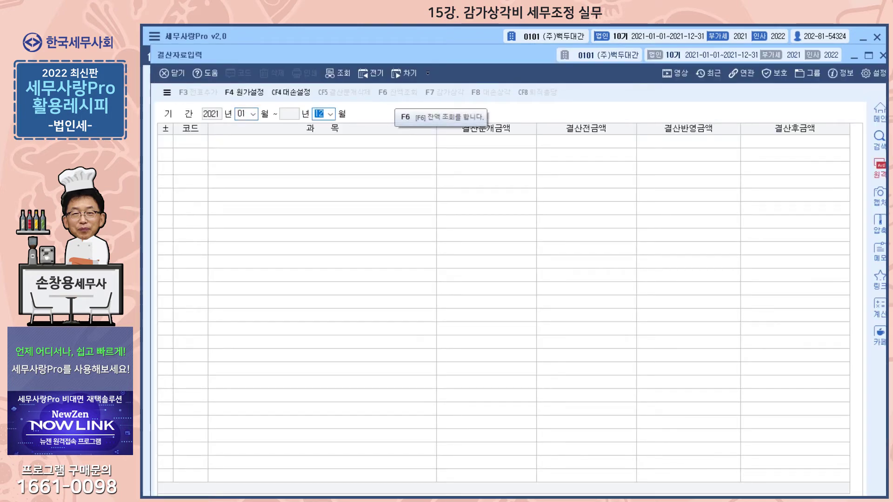
{"action": "left_click", "coordinate": [496, 318]}
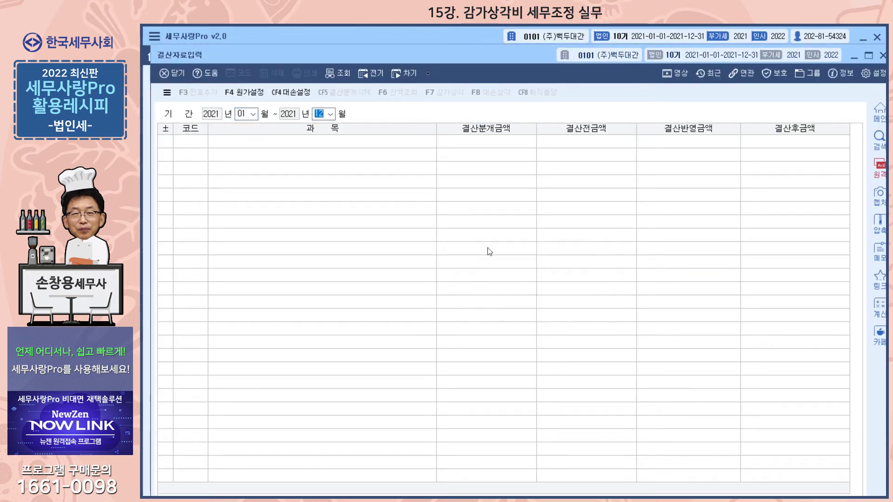
{"action": "left_click", "coordinate": [445, 94]}
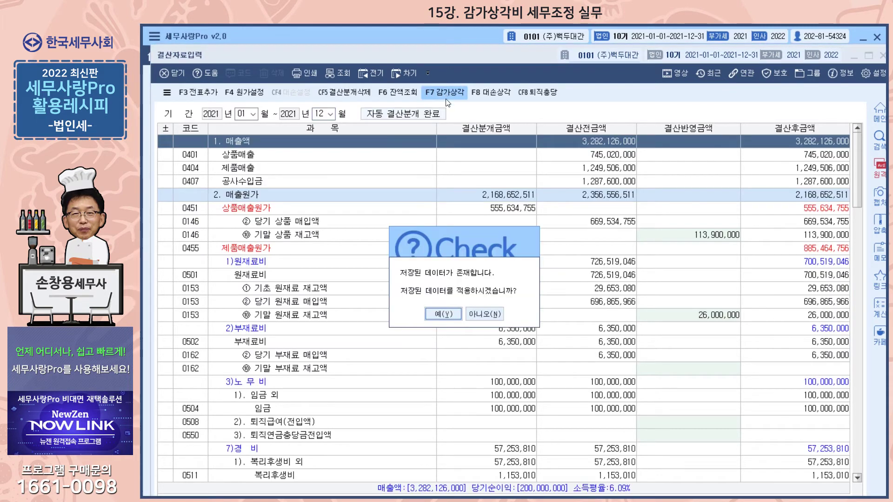
{"action": "left_click", "coordinate": [443, 314]}
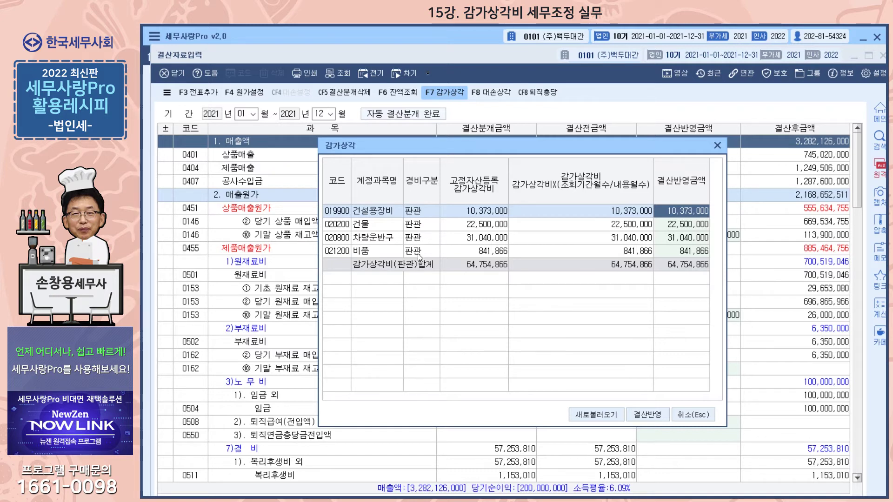
{"action": "left_click", "coordinate": [717, 146]}
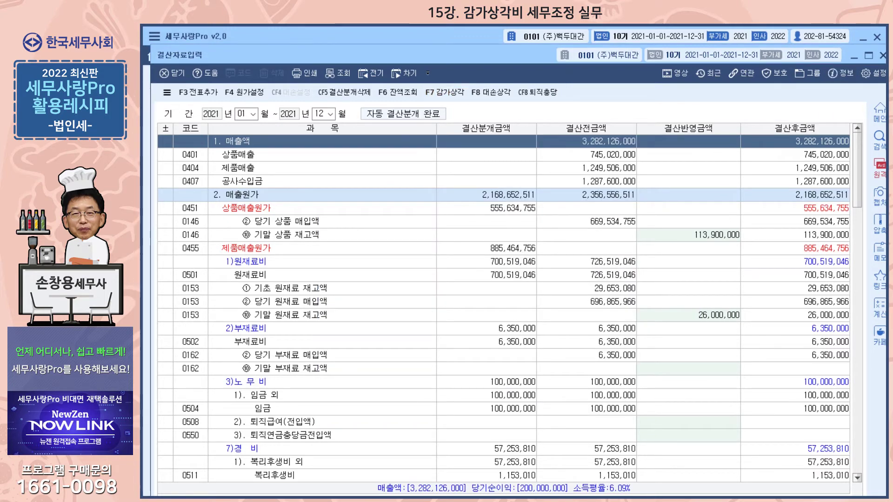
{"action": "left_click", "coordinate": [883, 55]}
{"action": "left_click", "coordinate": [667, 499]}
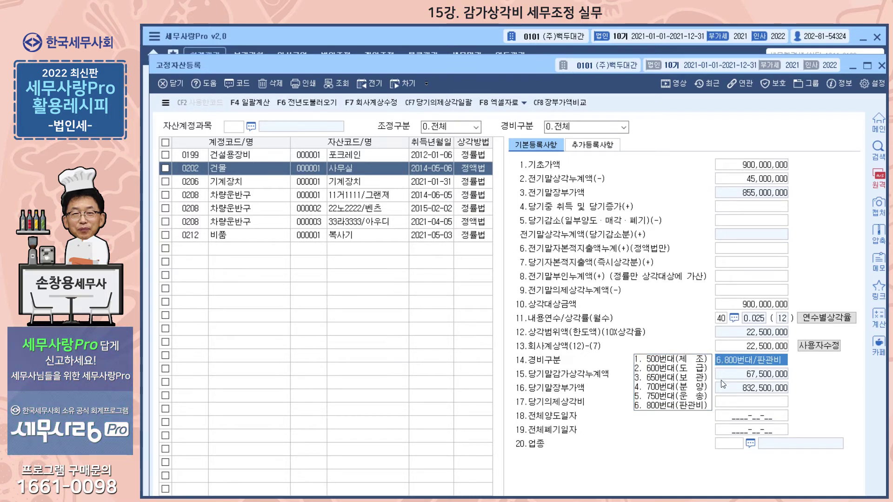
Examine the 전체양도일자 and 전체폐기일자 fields of the 사무실 building, and the 벤츠 vehicle's 전체양도일자
{"action": "left_click", "coordinate": [729, 421]}
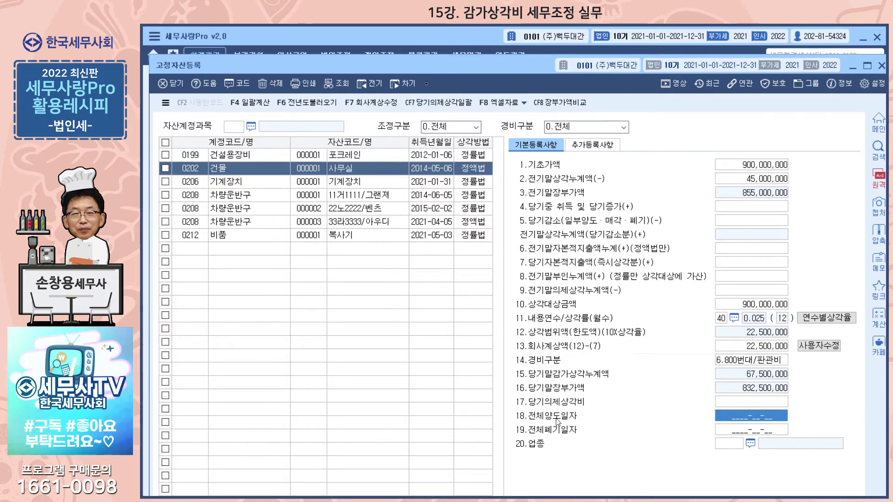
{"action": "left_click", "coordinate": [771, 437]}
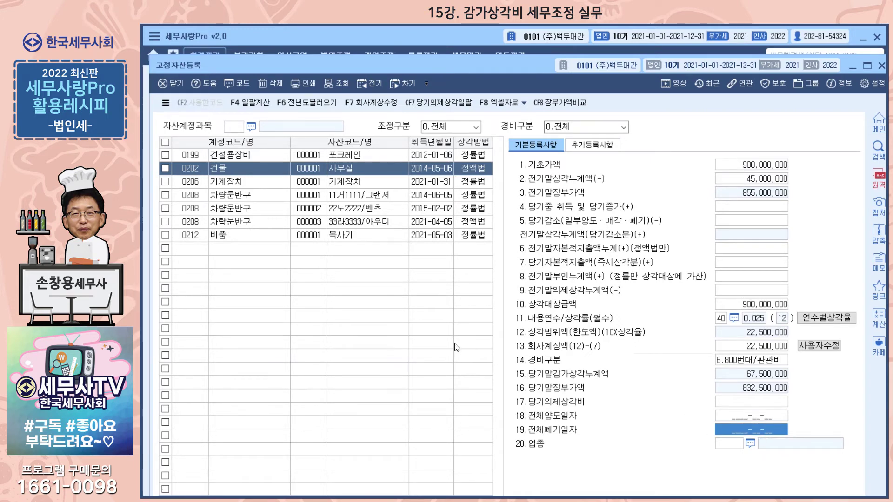
{"action": "left_click", "coordinate": [385, 212]}
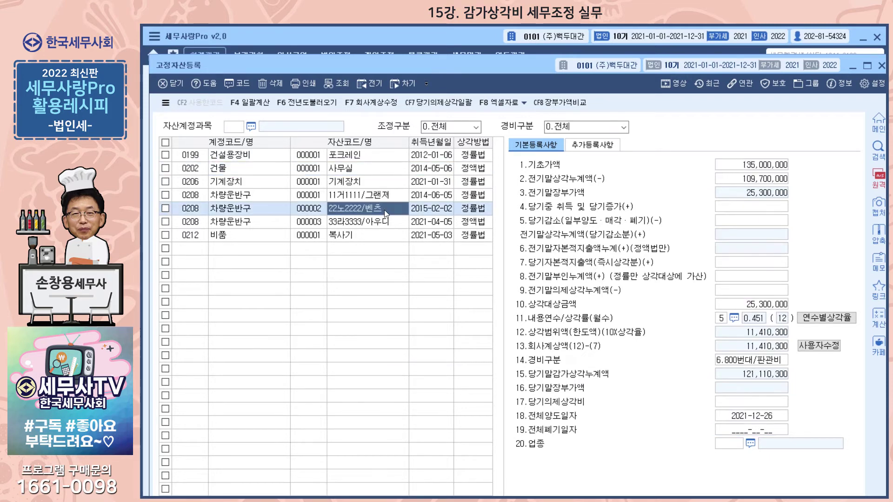
{"action": "left_click", "coordinate": [775, 418]}
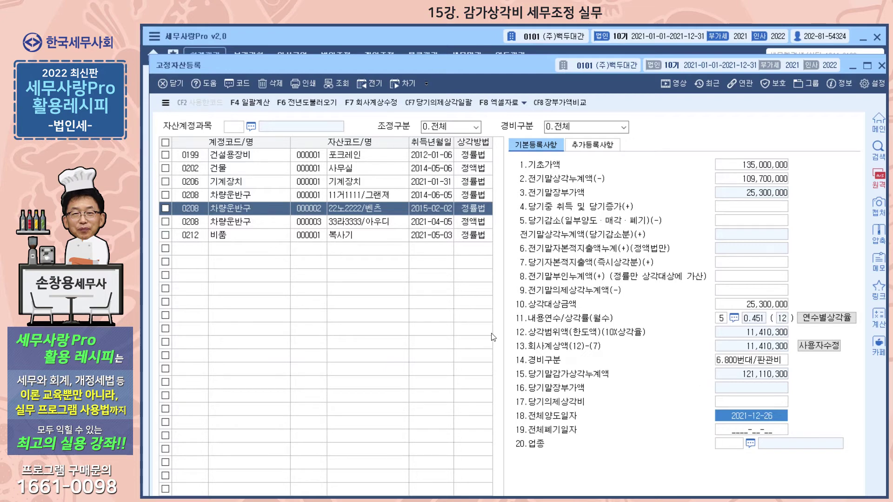
Look over the 포크레인 and 사무실 assets, and delete the 0206 기계장치 asset from the fixed asset list
{"action": "left_click", "coordinate": [246, 155]}
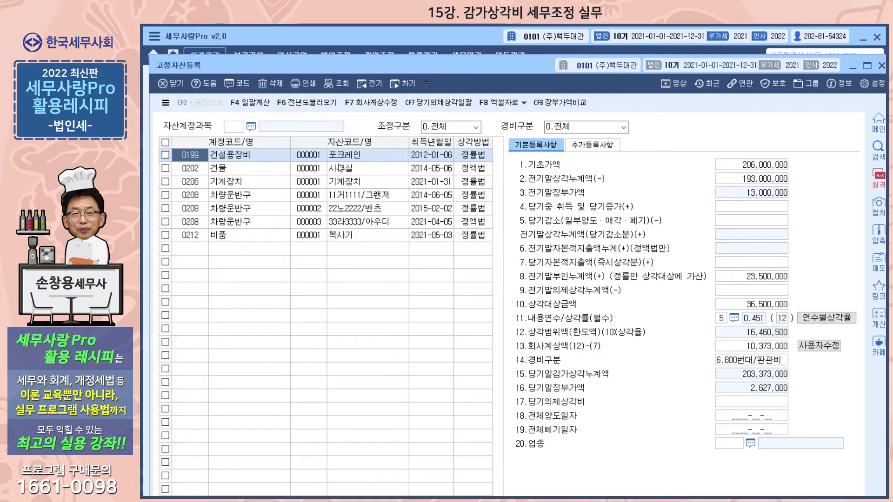
{"action": "left_click", "coordinate": [404, 172]}
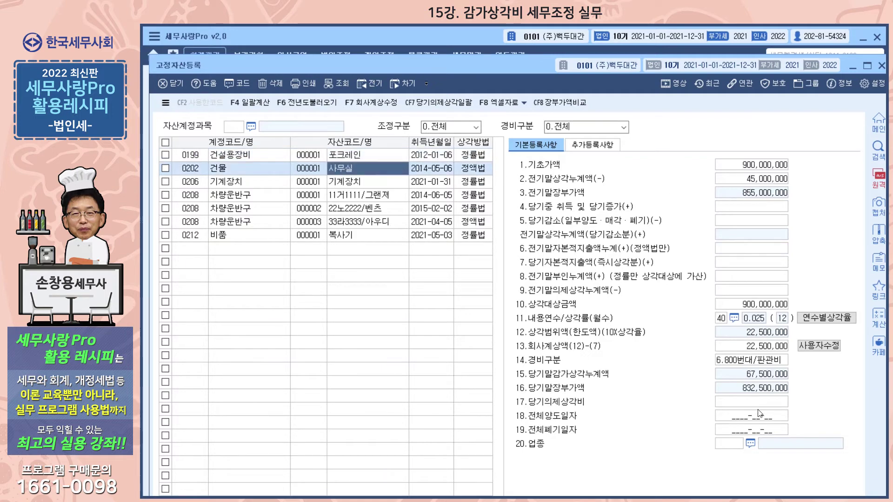
{"action": "left_click", "coordinate": [333, 182]}
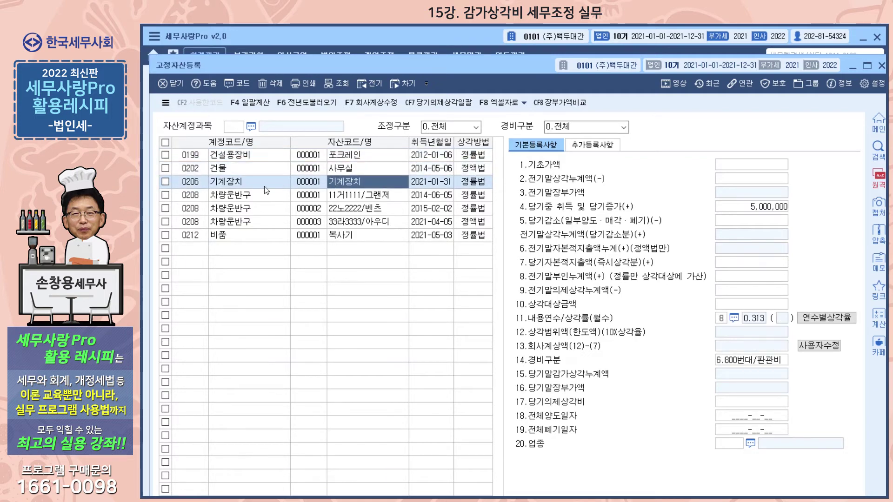
{"action": "left_click", "coordinate": [165, 182]}
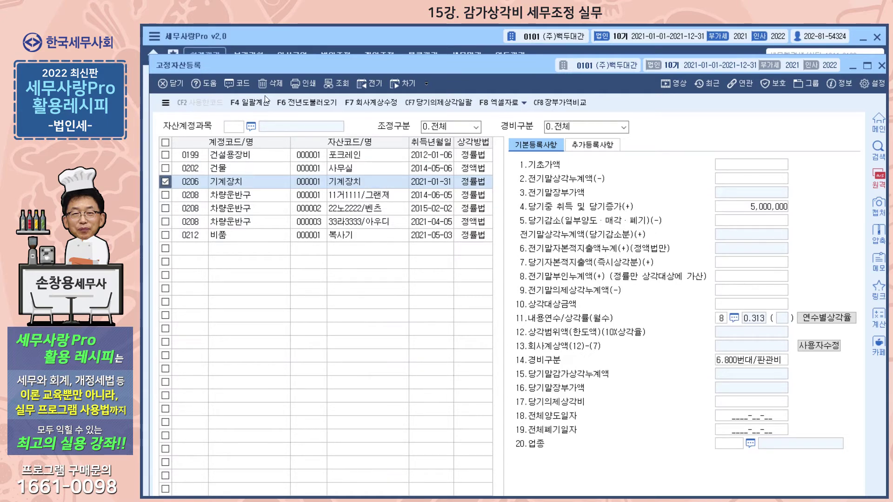
{"action": "left_click", "coordinate": [269, 84]}
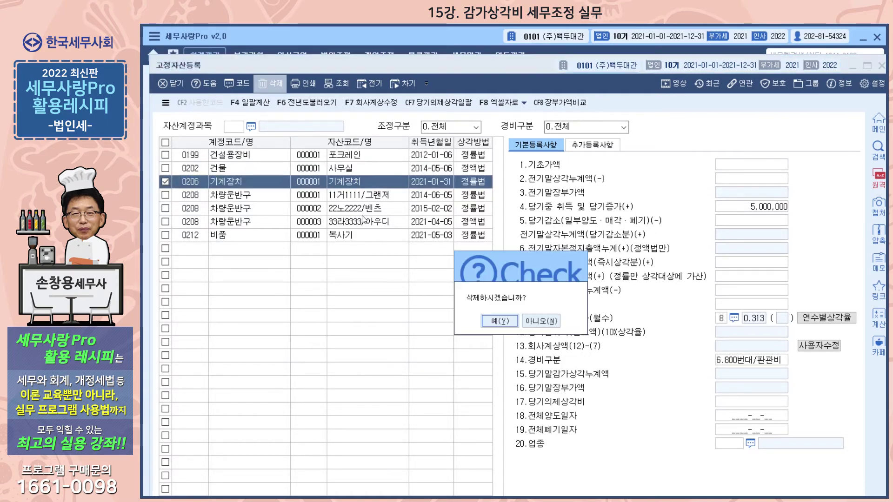
{"action": "left_click", "coordinate": [484, 321]}
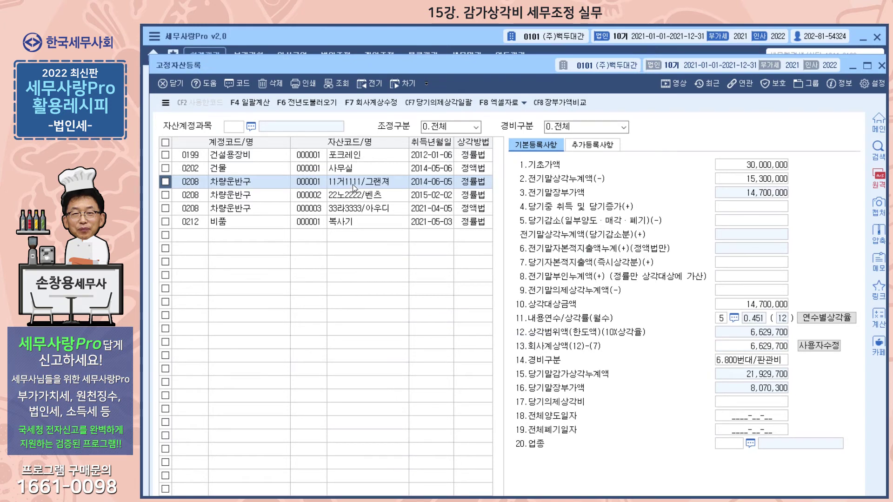
Look over the registration details of the 벤츠, 그랜져 and 아우디 vehicles and the 복사기 asset
{"action": "left_click", "coordinate": [359, 198]}
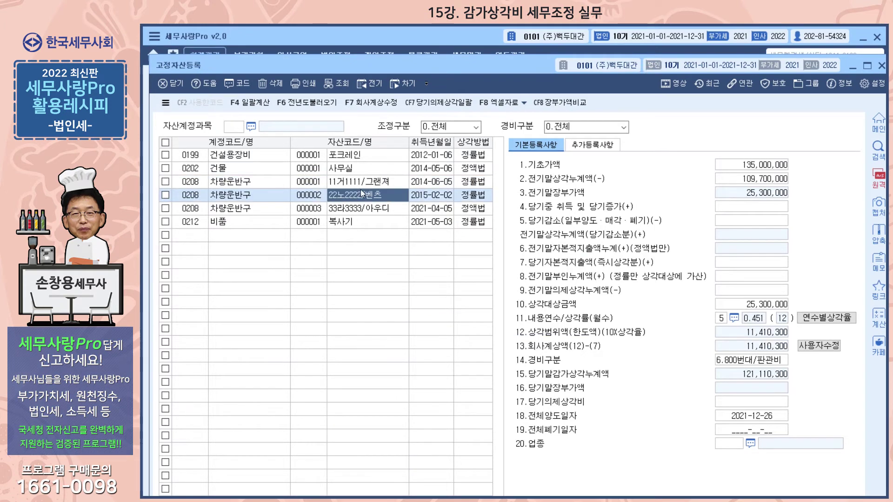
{"action": "left_click", "coordinate": [361, 183]}
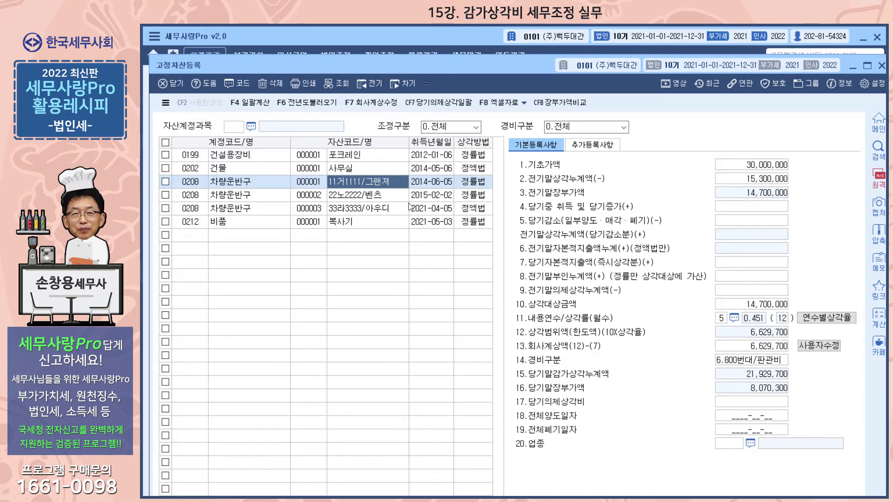
{"action": "left_click", "coordinate": [363, 210]}
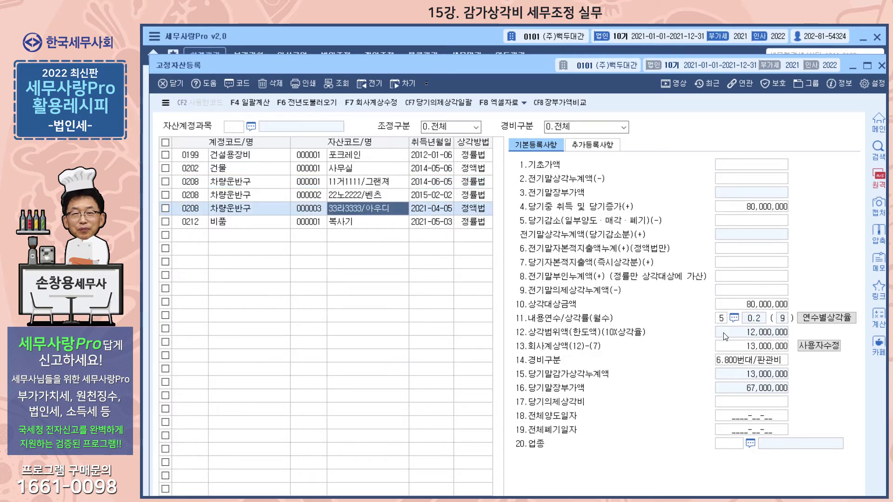
{"action": "left_click", "coordinate": [374, 227]}
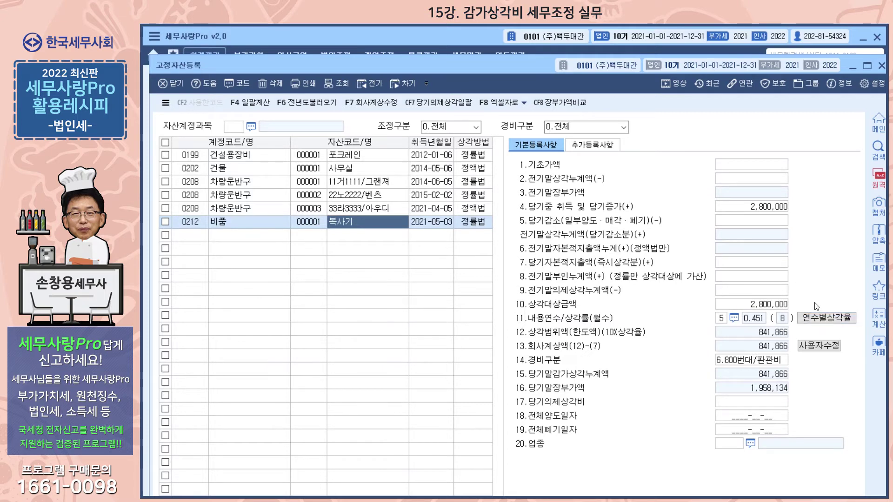
Check the 내용연수별상각률 depreciation rates for the 복사기 asset, and review the 건축물등 table in 기준내용년수도움표
{"action": "left_click", "coordinate": [835, 321]}
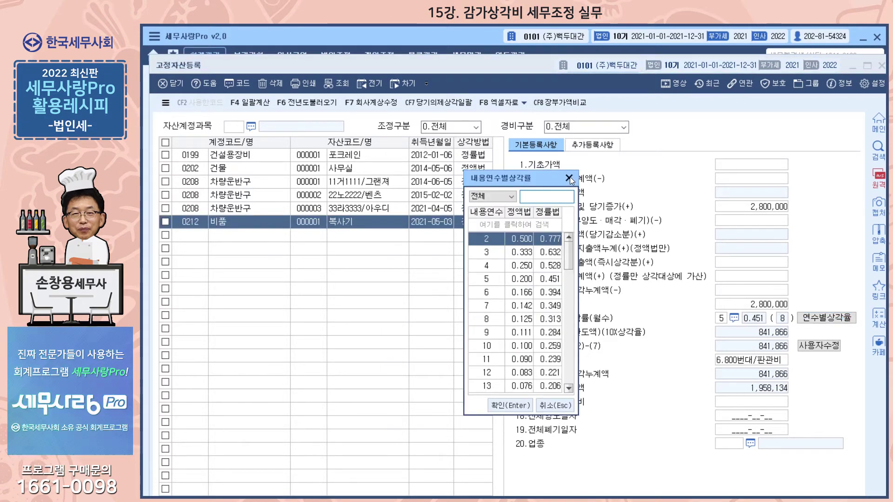
{"action": "left_click", "coordinate": [569, 178]}
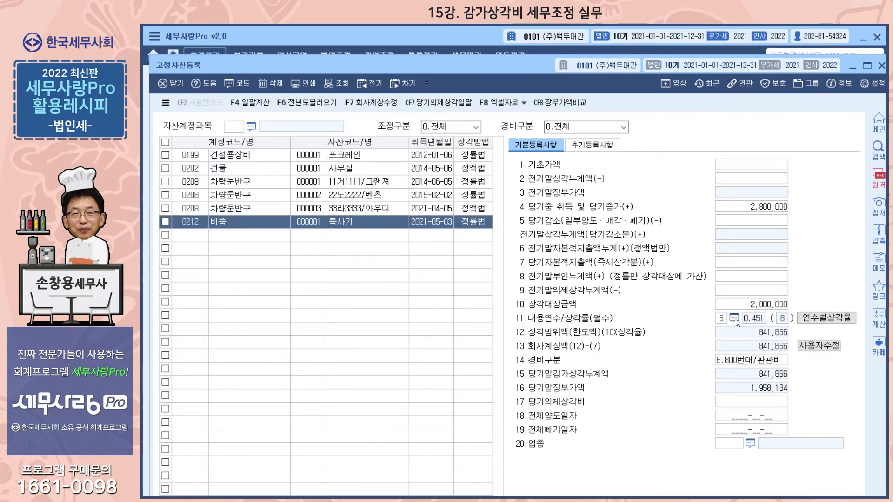
{"action": "left_click", "coordinate": [734, 319]}
{"action": "left_click_drag", "start_coordinate": [500, 129], "coordinate": [476, 112]}
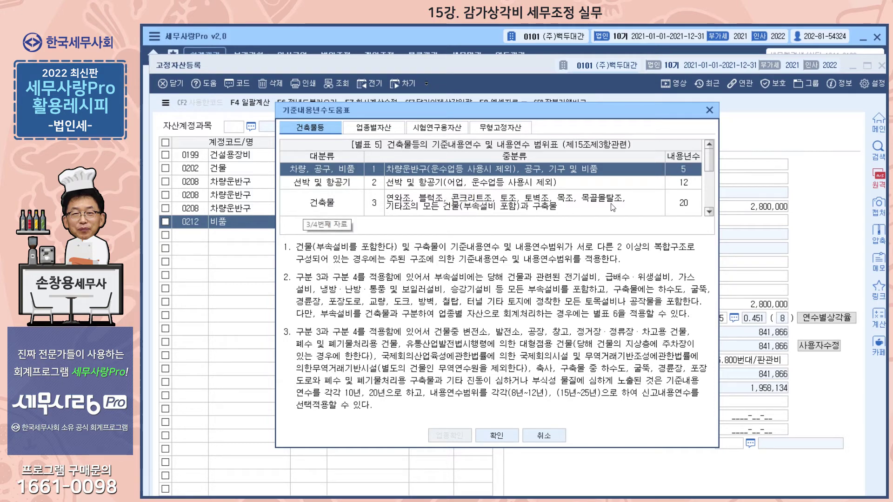
{"action": "left_click", "coordinate": [709, 212]}
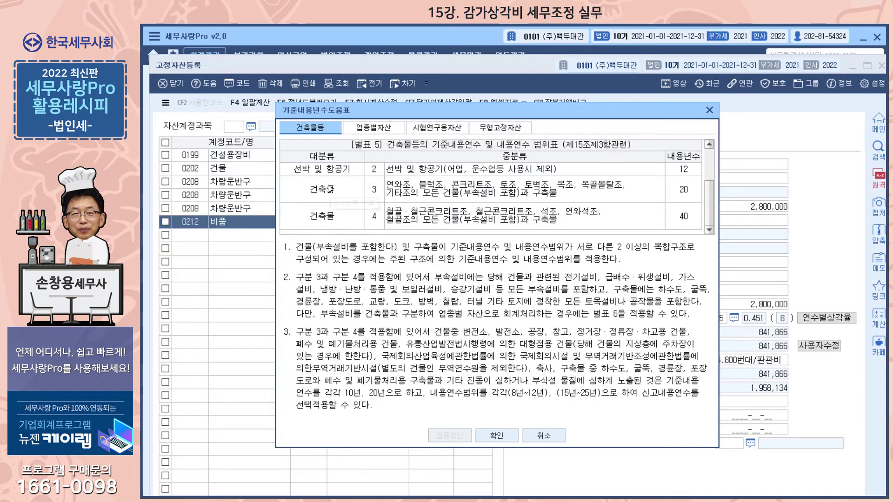
Review the 업종별자산, 시험연구용자산 and 무형고정자산 useful life tables, and close the reference without choosing an entry
{"action": "left_click", "coordinate": [382, 129]}
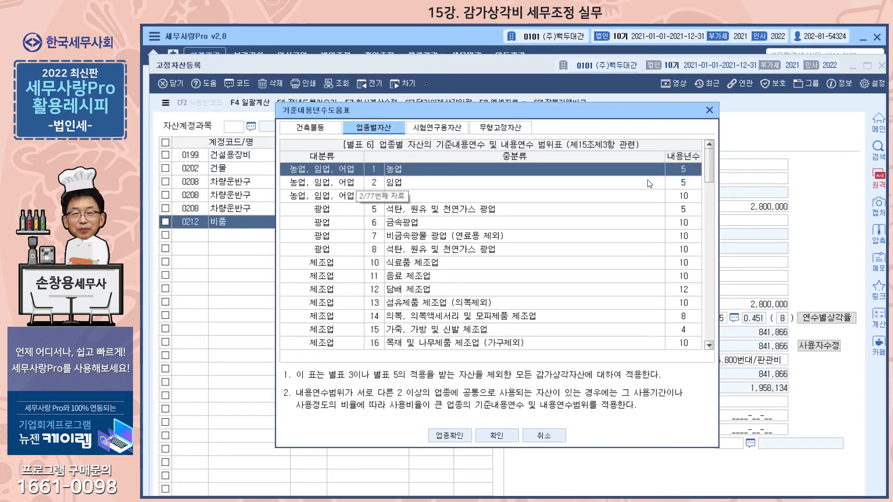
{"action": "mouse_move", "coordinate": [710, 166]}
{"action": "left_mouse_down"}
{"action": "mouse_move", "coordinate": [718, 316]}
{"action": "mouse_move", "coordinate": [710, 166]}
{"action": "left_mouse_up"}
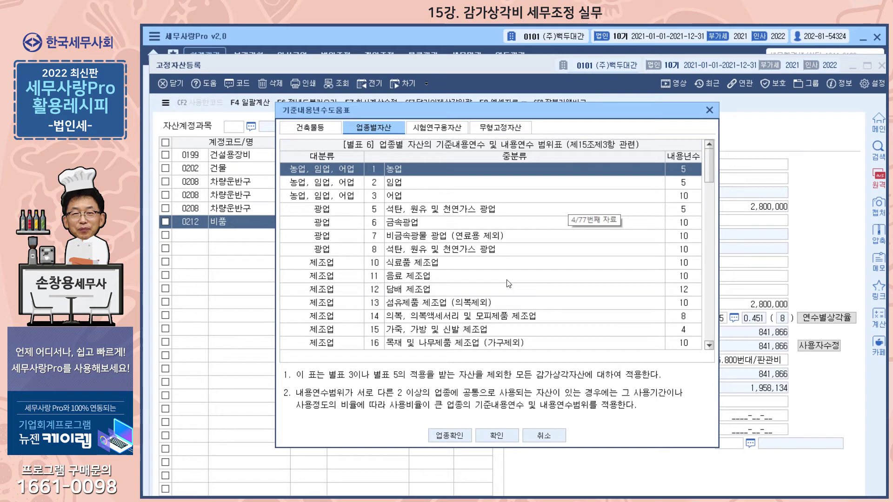
{"action": "left_click", "coordinate": [451, 131]}
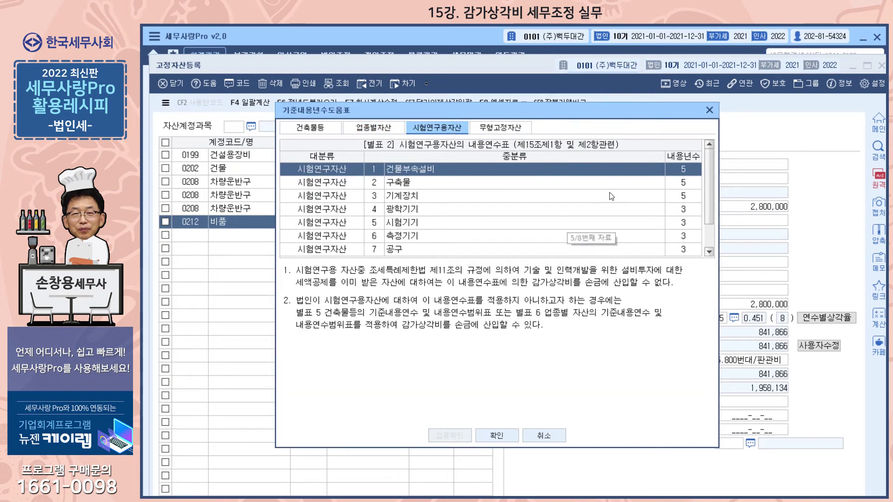
{"action": "left_click", "coordinate": [497, 133]}
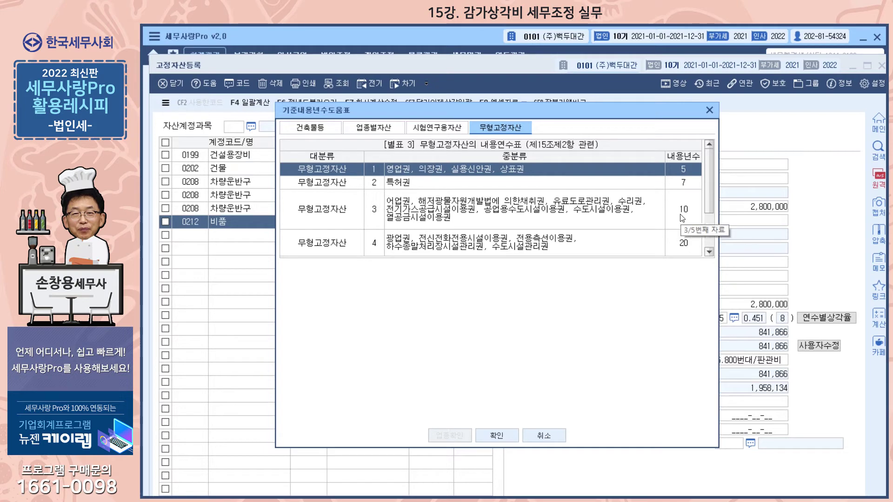
{"action": "mouse_move", "coordinate": [711, 182]}
{"action": "left_mouse_down"}
{"action": "mouse_move", "coordinate": [712, 231]}
{"action": "mouse_move", "coordinate": [705, 167]}
{"action": "left_mouse_up"}
{"action": "left_click", "coordinate": [709, 111]}
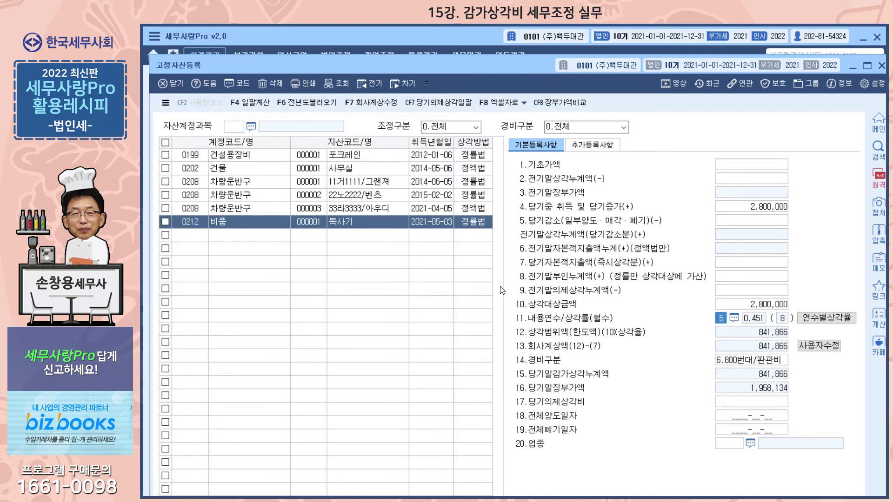
Examine the 포크레인's 전기말부인누계액 and the 사무실 building's 회사계상액
{"action": "left_click", "coordinate": [343, 158]}
{"action": "left_click", "coordinate": [753, 279]}
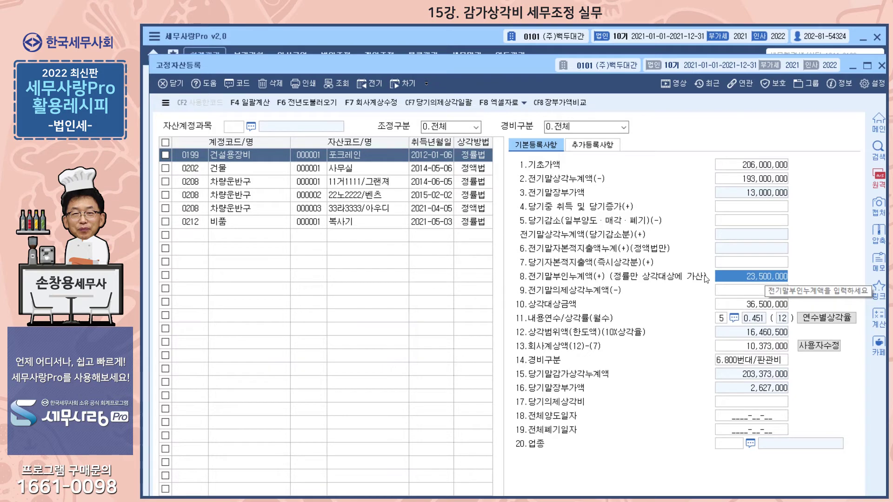
{"action": "left_click", "coordinate": [375, 171]}
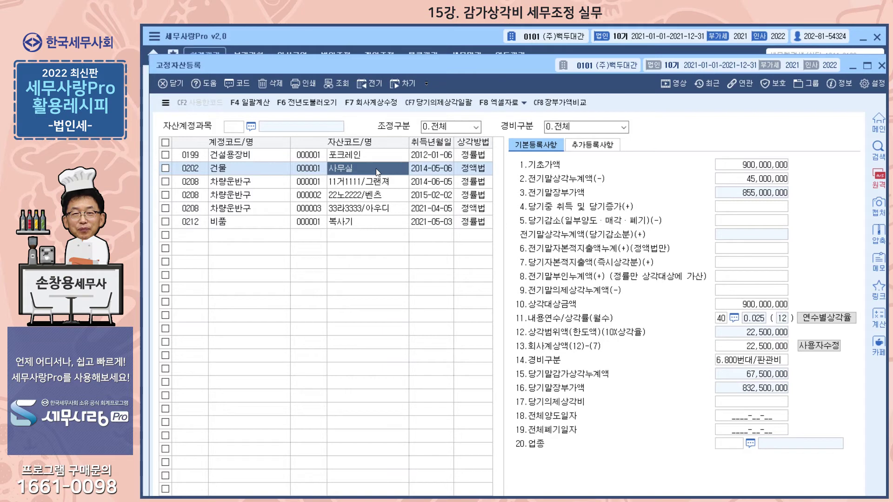
{"action": "left_click", "coordinate": [743, 344]}
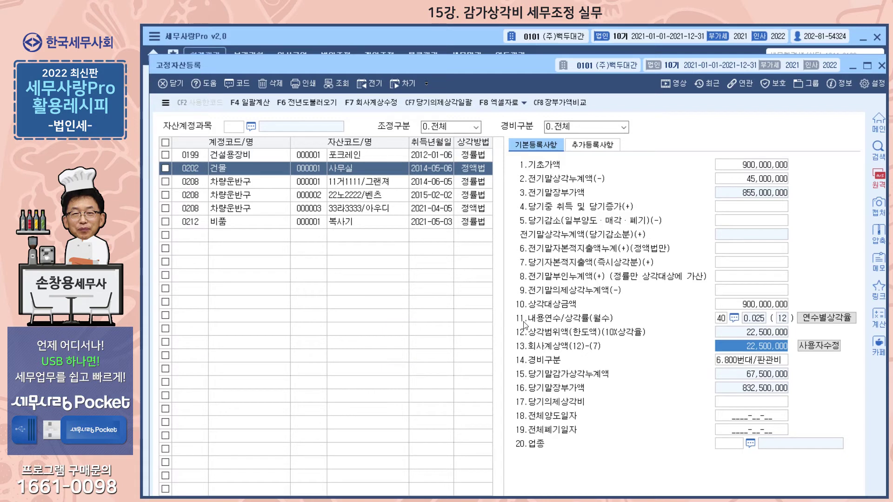
Review the 벤츠 vehicle's details, the 아우디 vehicle's 회사계상액 and the 복사기 asset's figures
{"action": "left_click", "coordinate": [389, 200]}
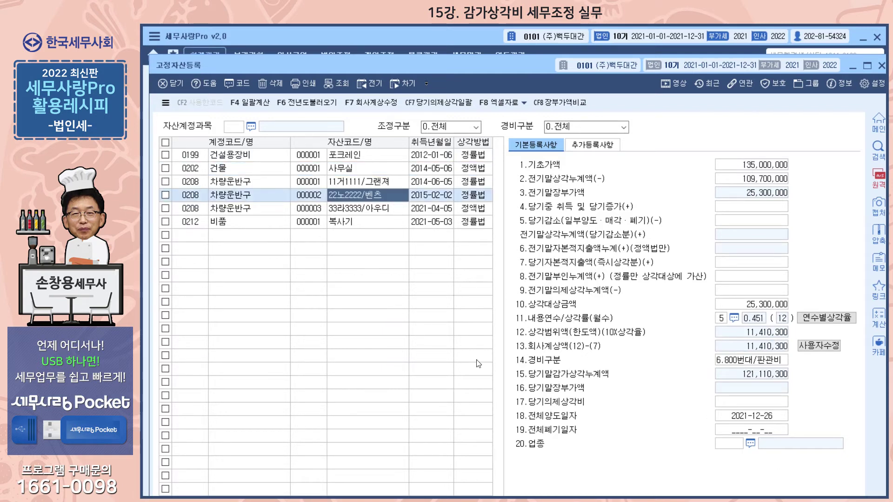
{"action": "left_click", "coordinate": [361, 210]}
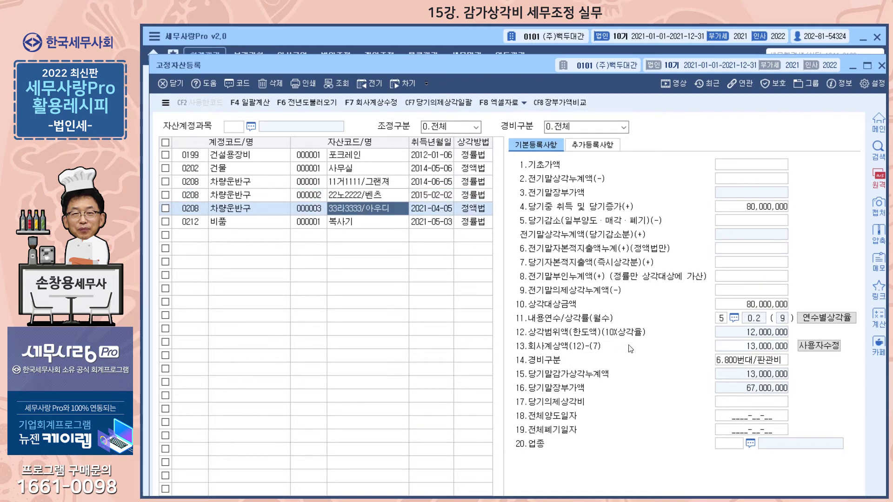
{"action": "left_click", "coordinate": [760, 349]}
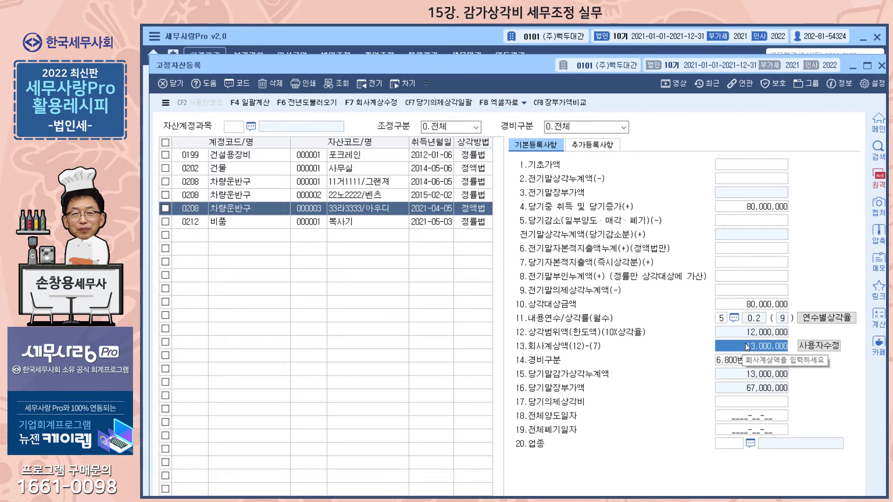
{"action": "left_click", "coordinate": [391, 226]}
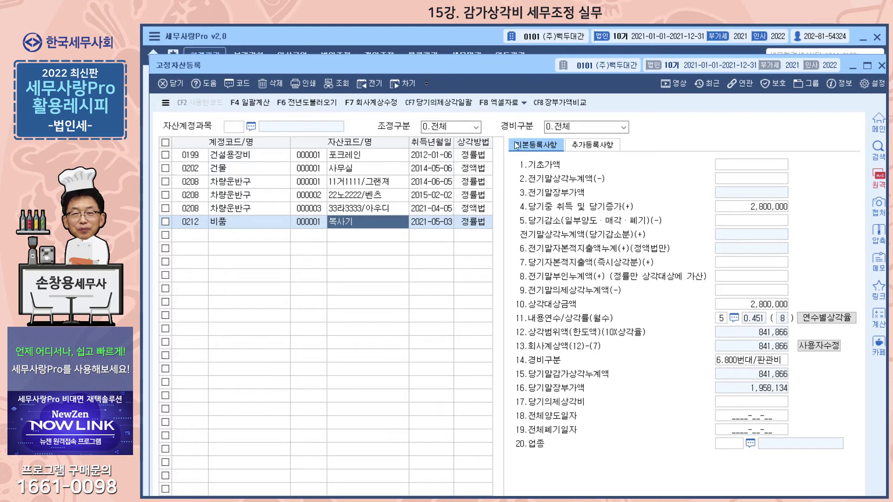
Open 장부가액비교 and compare the ledger figures with the fixed asset register account by account
{"action": "left_click", "coordinate": [561, 104]}
{"action": "left_click_drag", "start_coordinate": [537, 136], "coordinate": [533, 105]}
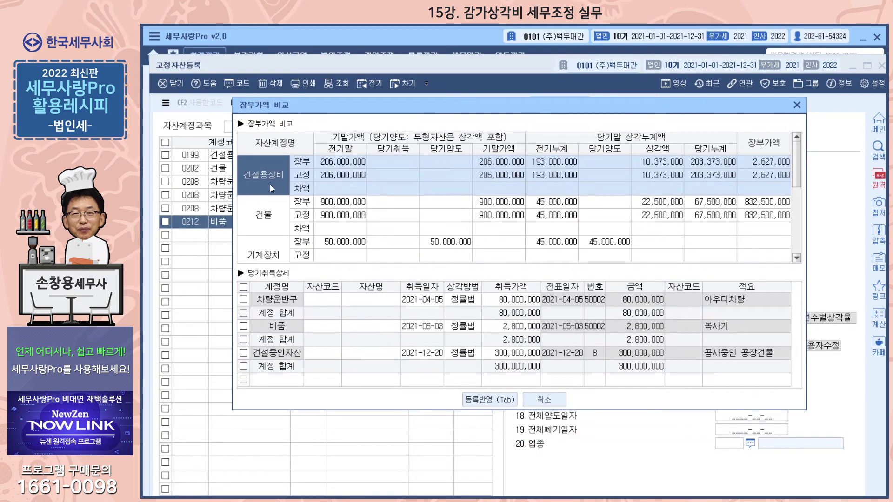
{"action": "left_click", "coordinate": [273, 221]}
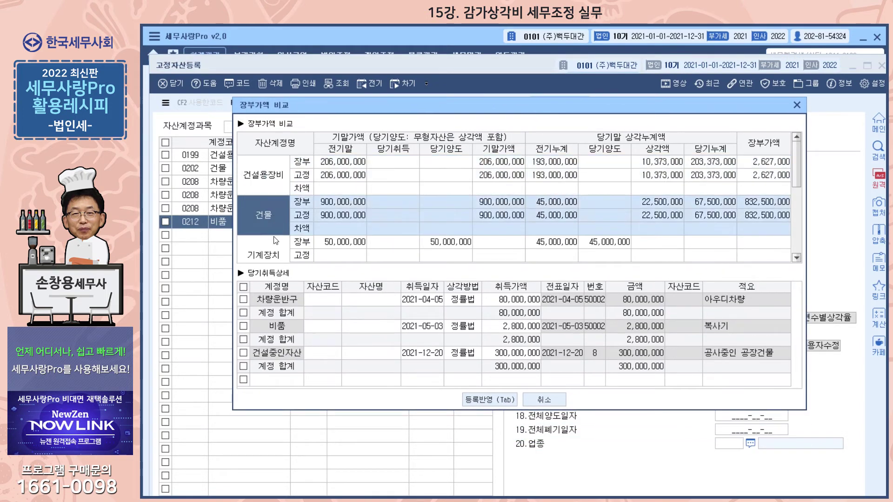
{"action": "left_click", "coordinate": [275, 256]}
{"action": "scroll", "coordinate": [290, 256], "scroll_direction": "down", "scroll_amount": 3}
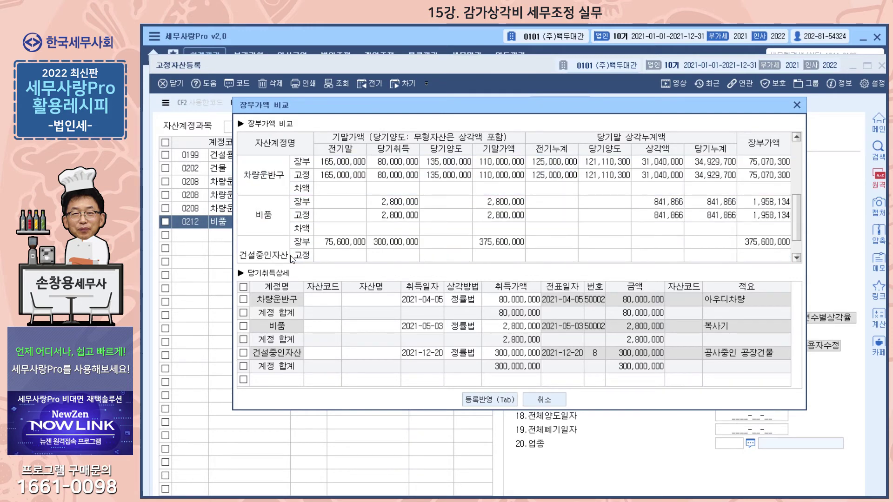
{"action": "scroll", "coordinate": [294, 253], "scroll_direction": "up", "scroll_amount": 3}
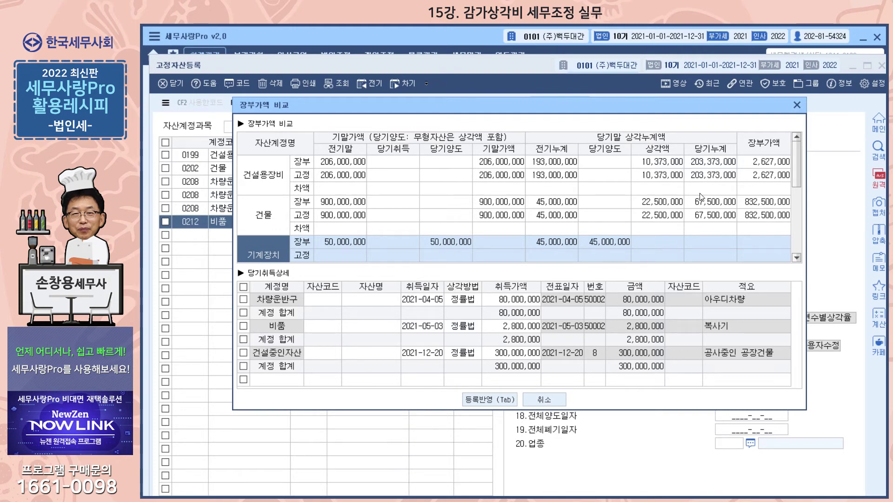
Examine the 건물 comparison and the 차액 rows of 기계장치 and 건설중인자산, and close the book value comparison
{"action": "left_click", "coordinate": [274, 219]}
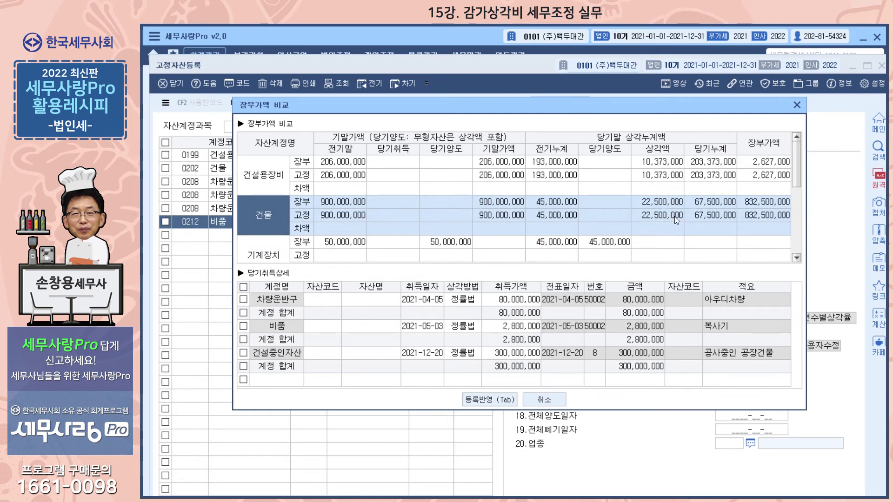
{"action": "scroll", "coordinate": [677, 220], "scroll_direction": "down", "scroll_amount": 1}
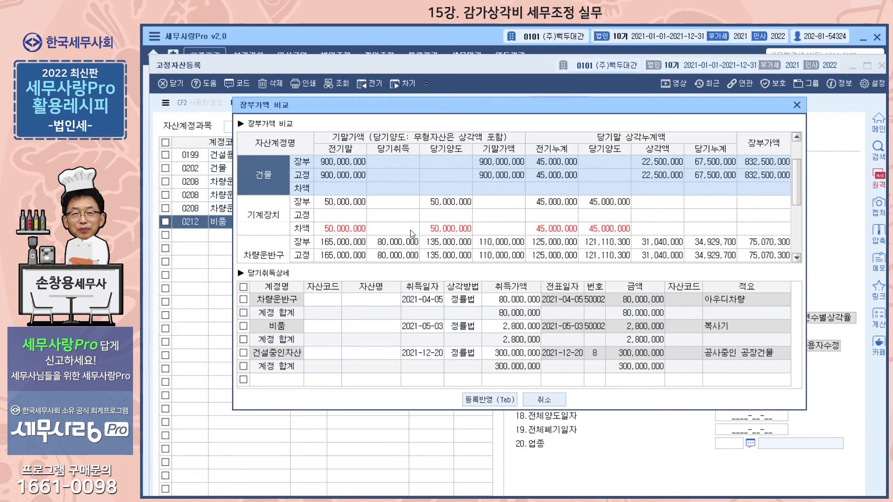
{"action": "scroll", "coordinate": [411, 234], "scroll_direction": "down", "scroll_amount": 2}
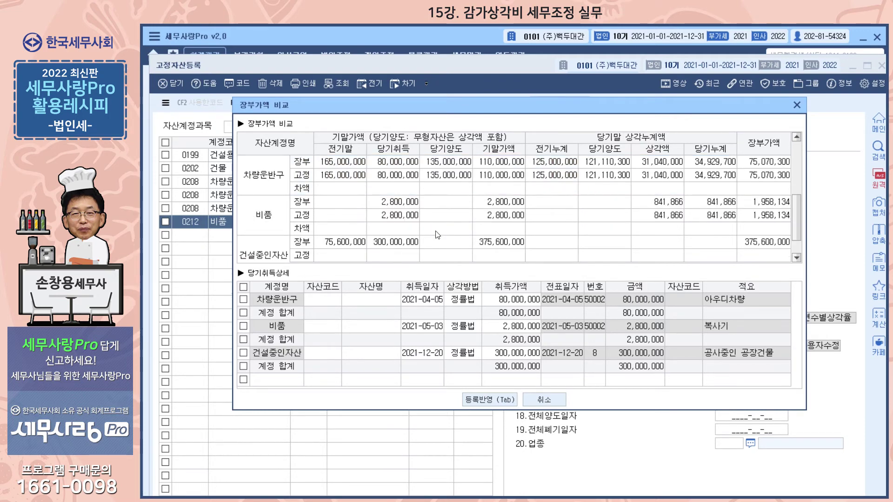
{"action": "scroll", "coordinate": [553, 230], "scroll_direction": "down", "scroll_amount": 1}
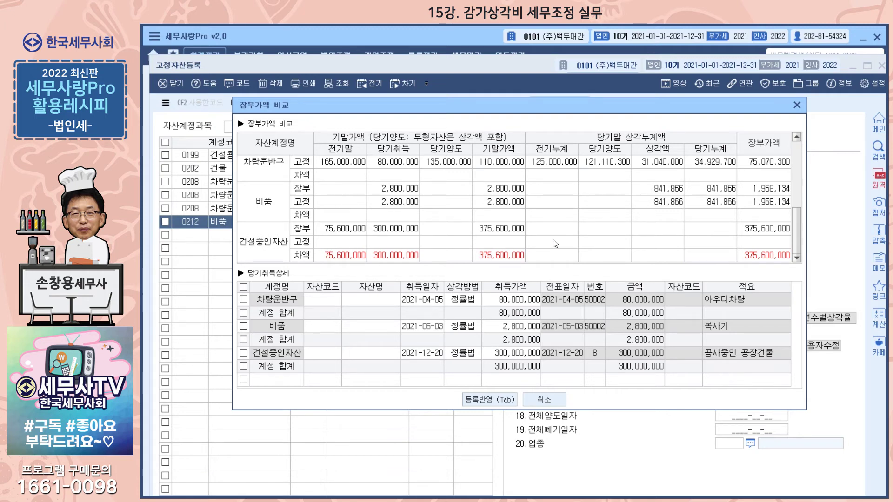
{"action": "scroll", "coordinate": [564, 243], "scroll_direction": "up", "scroll_amount": 4}
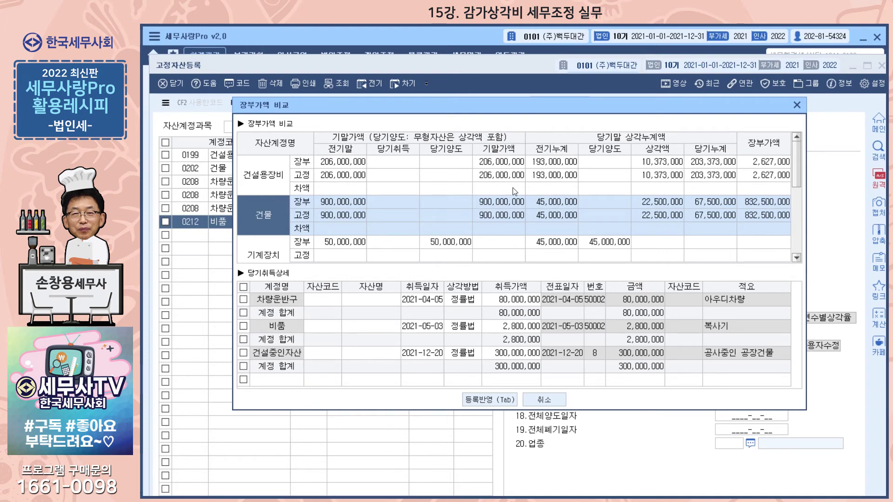
{"action": "left_click", "coordinate": [796, 105]}
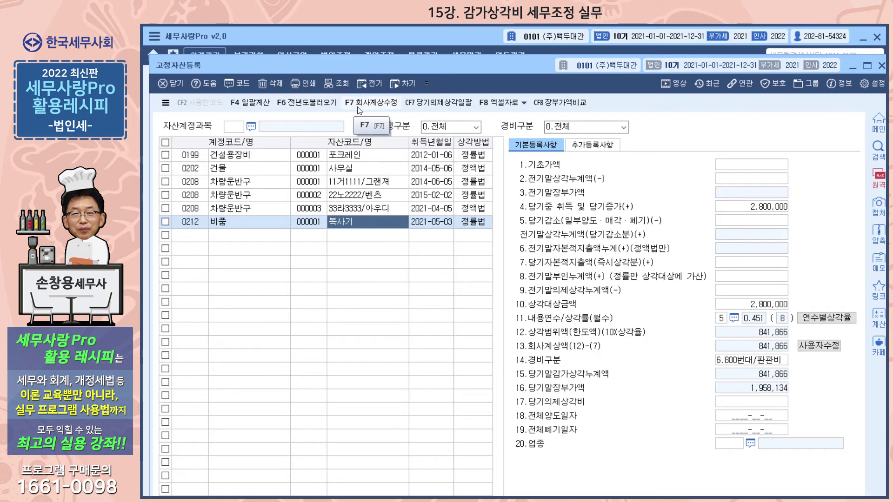
Try zeroing the 회사계상액 of all assets in 회사계상수정, and close the window without saving
{"action": "left_click", "coordinate": [376, 106]}
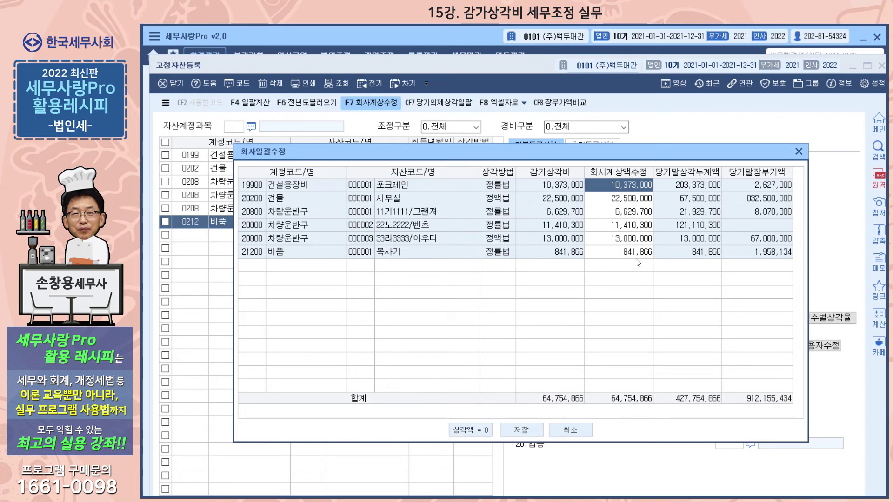
{"action": "left_click", "coordinate": [466, 434]}
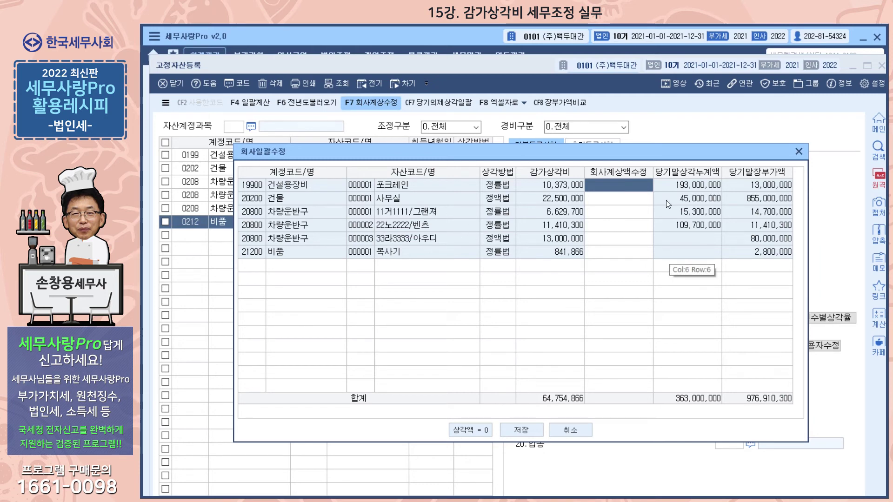
{"action": "left_click", "coordinate": [798, 152]}
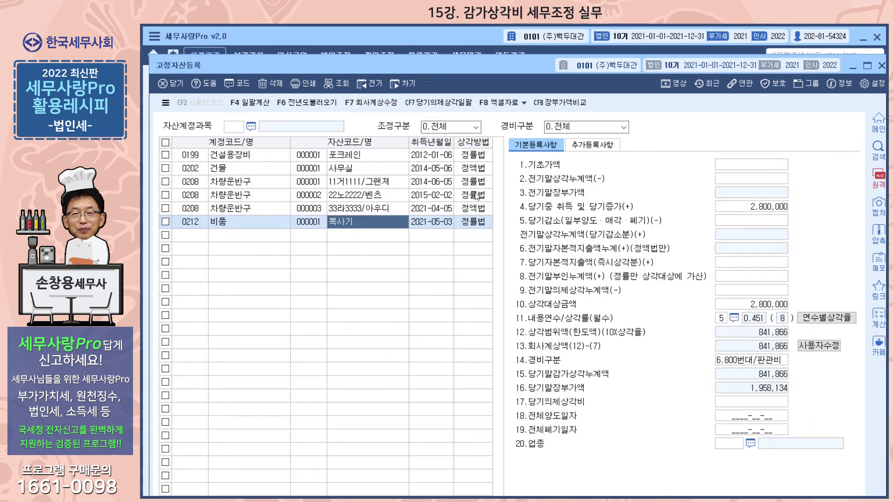
Set up 일괄계산 for 연말결산 with 간편등록만 재계산 and 사용자수정 포함 재계산 enabled, and close it without running the recalculation
{"action": "left_click", "coordinate": [235, 132]}
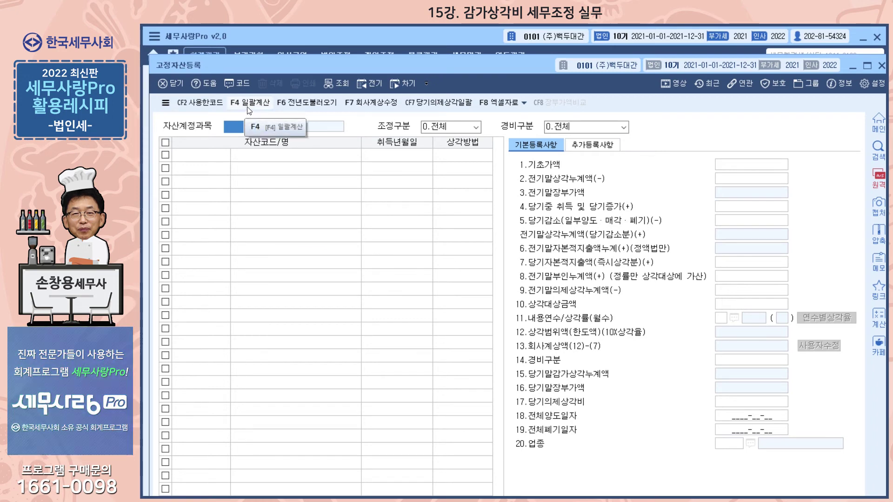
{"action": "left_click", "coordinate": [250, 103]}
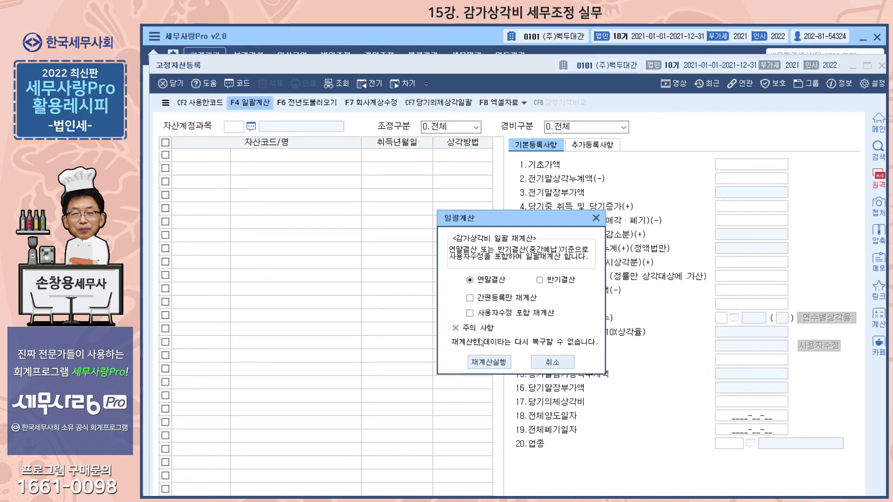
{"action": "left_click", "coordinate": [469, 299]}
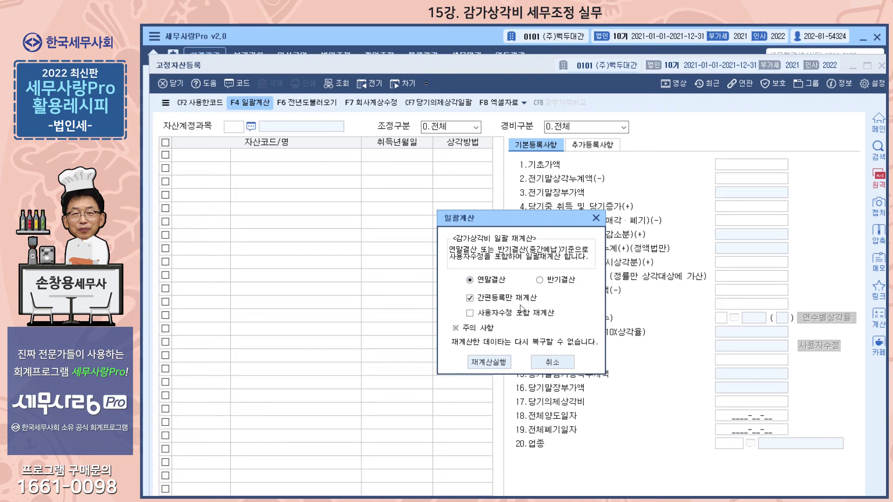
{"action": "left_click", "coordinate": [470, 314]}
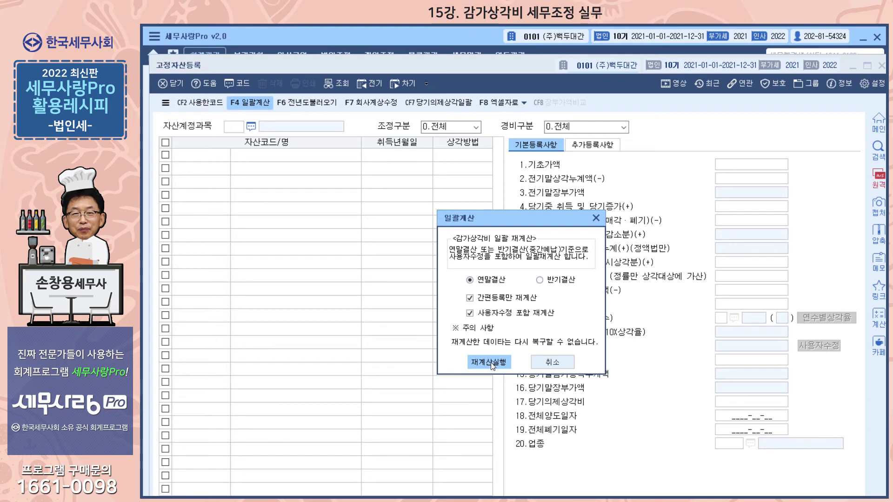
{"action": "left_click", "coordinate": [596, 219]}
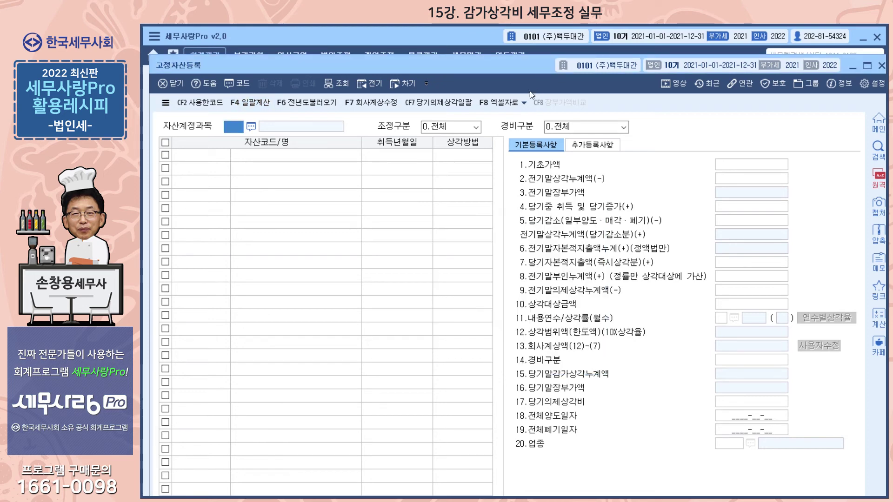
Leave the 회계관리 version of 고정자산등록 and open 고정자산등록 from the 감가상각조정 group of 법인조정
{"action": "left_click", "coordinate": [882, 66]}
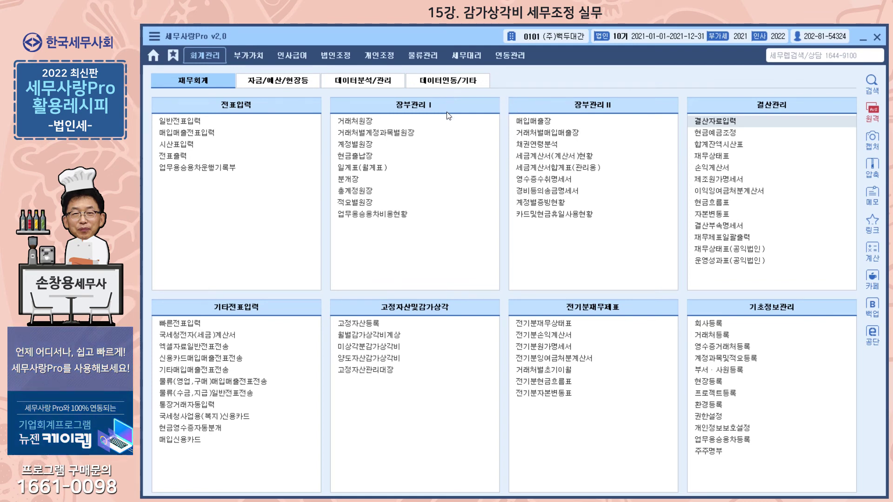
{"action": "left_click", "coordinate": [344, 58]}
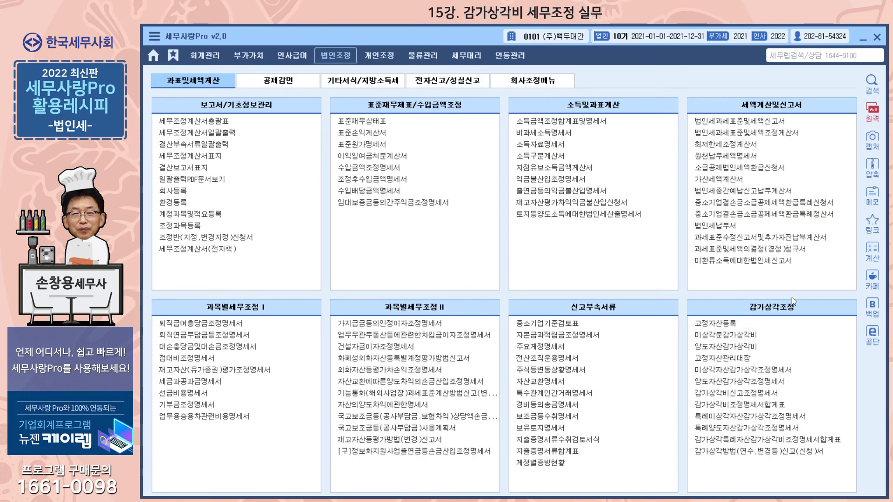
{"action": "left_click", "coordinate": [728, 324]}
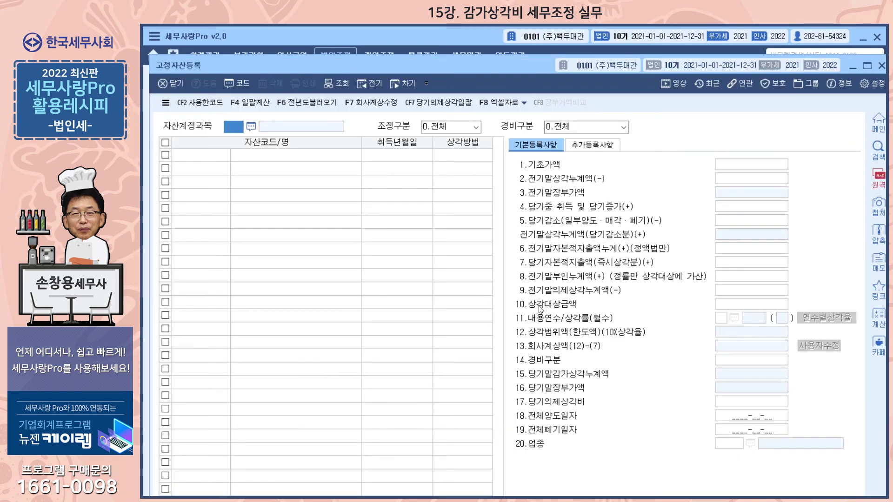
Open 미상각자산감가상각조정명세서 in place of 고정자산등록 and reload the fixed asset register data over the existing entries
{"action": "left_click", "coordinate": [881, 66]}
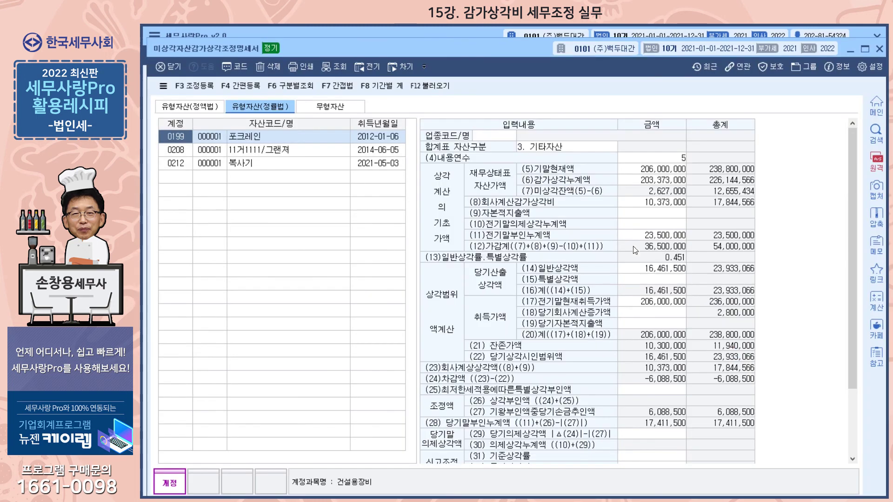
{"action": "left_click", "coordinate": [424, 88]}
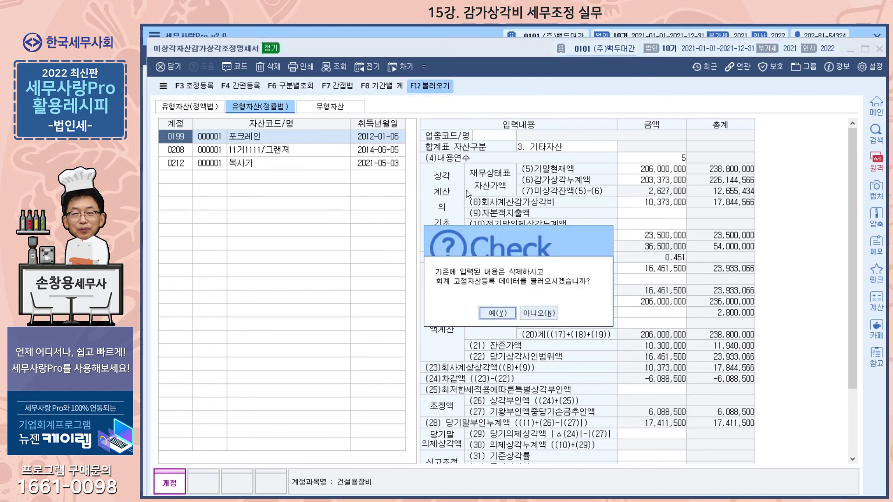
{"action": "left_click", "coordinate": [509, 315]}
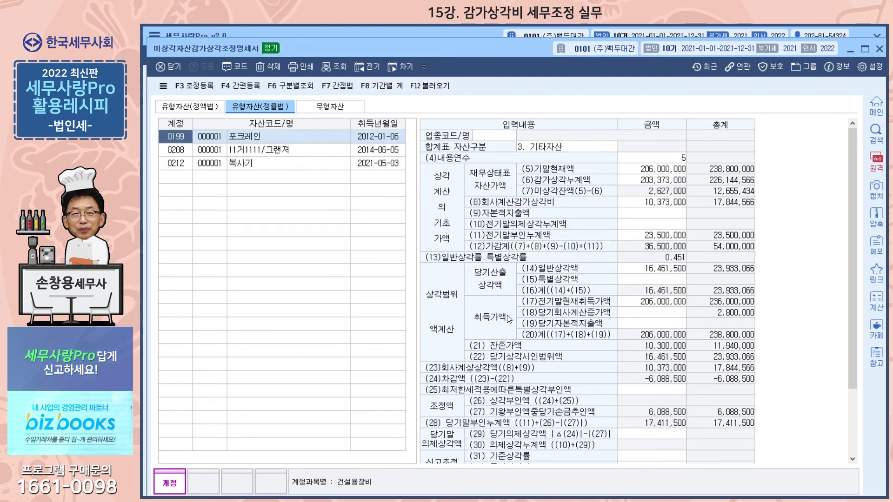
Look through the 유형자산(정액법), 유형자산(정률법) and 무형자산 sheets of the adjustment statement
{"action": "left_click", "coordinate": [177, 105]}
{"action": "left_click", "coordinate": [266, 110]}
{"action": "left_click", "coordinate": [334, 110]}
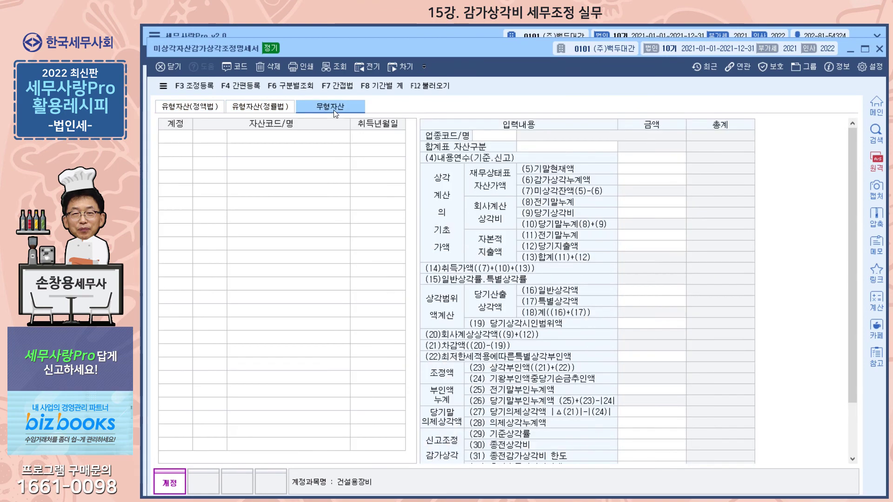
Review the depreciation adjustments of the 정률법 assets 포크레인, 그랜져 and 복사기 and the 정액법 assets 사무실 and 아우디
{"action": "left_click", "coordinate": [262, 106]}
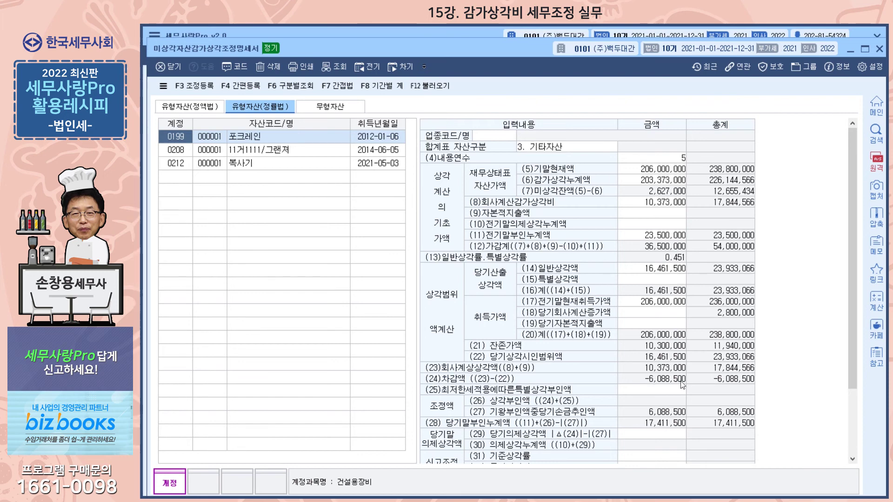
{"action": "left_click", "coordinate": [655, 238]}
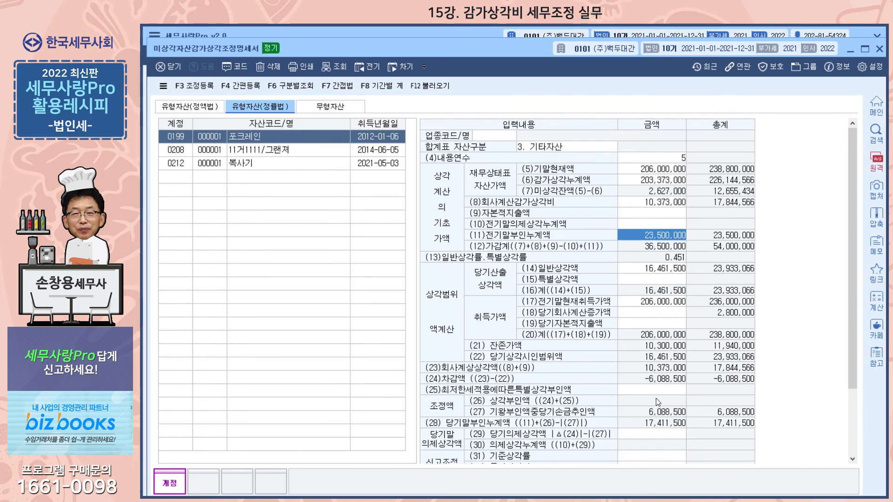
{"action": "left_click", "coordinate": [294, 151]}
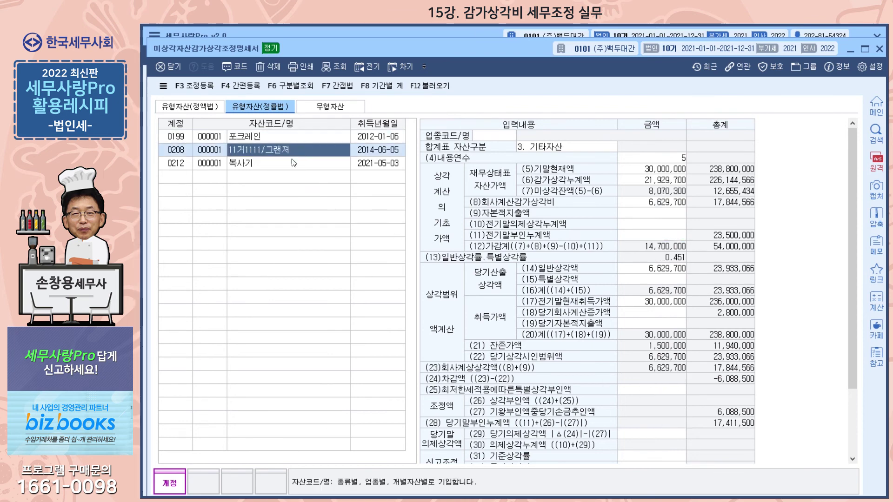
{"action": "left_click", "coordinate": [291, 163]}
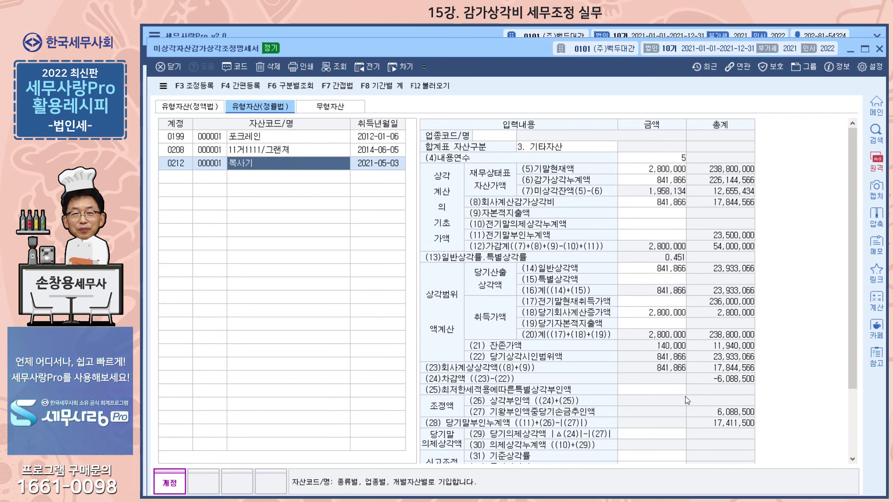
{"action": "left_click", "coordinate": [202, 108]}
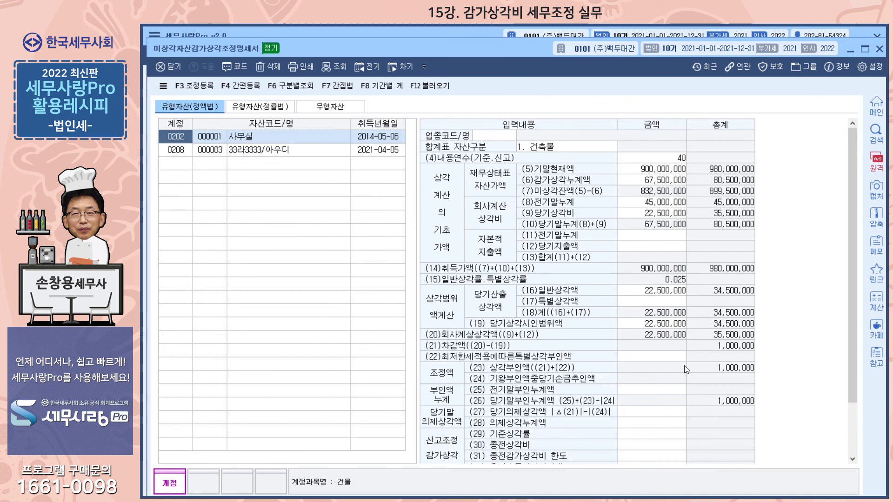
{"action": "left_click", "coordinate": [274, 150]}
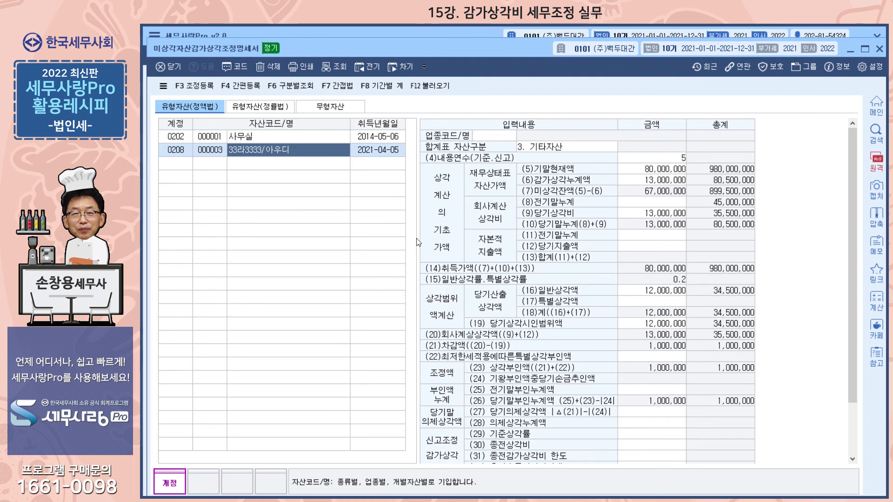
Check the 전기건설용장비감가상각비한도초과 entry in 조정등록, and close both it and 미상각자산감가상각조정명세서
{"action": "left_click", "coordinate": [203, 86]}
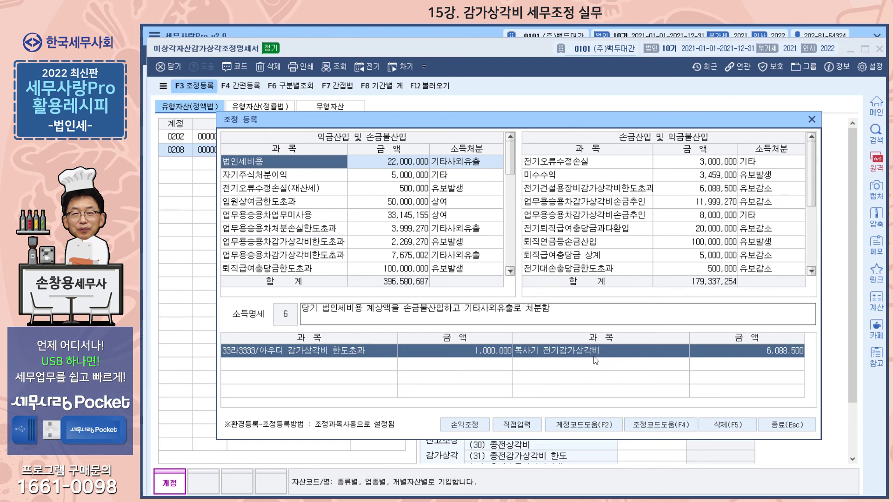
{"action": "left_click", "coordinate": [600, 189]}
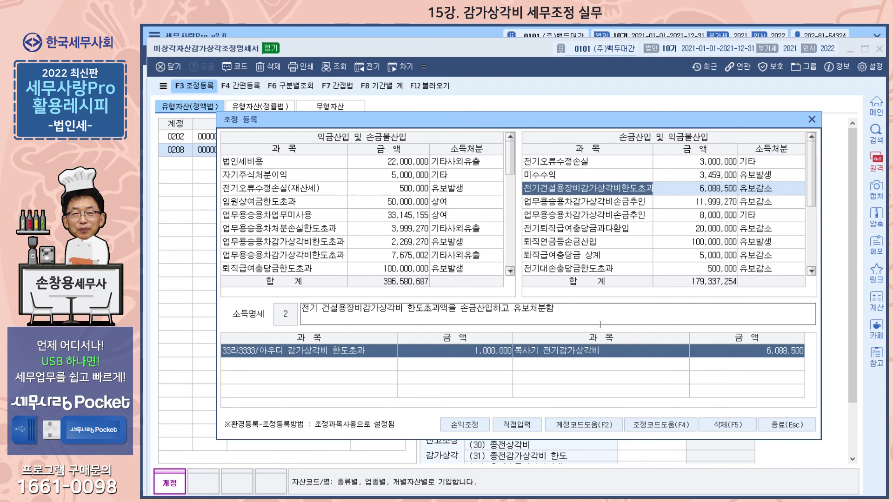
{"action": "left_click", "coordinate": [786, 425]}
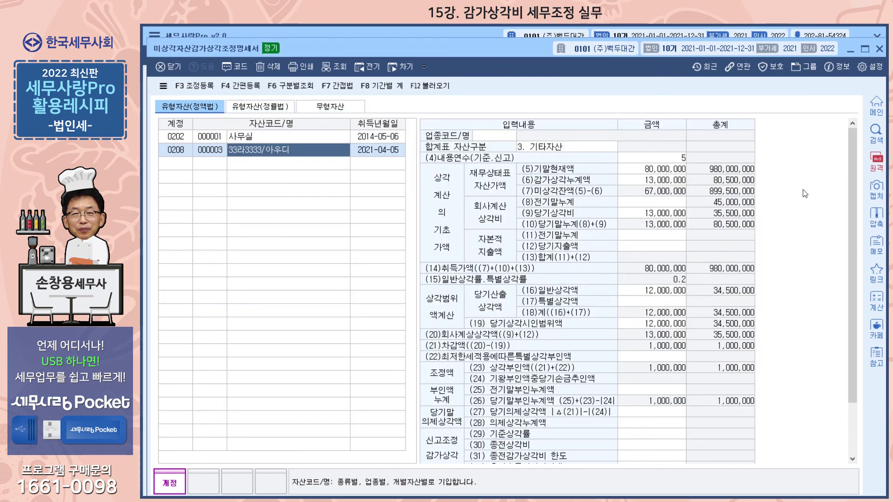
{"action": "left_click", "coordinate": [879, 49]}
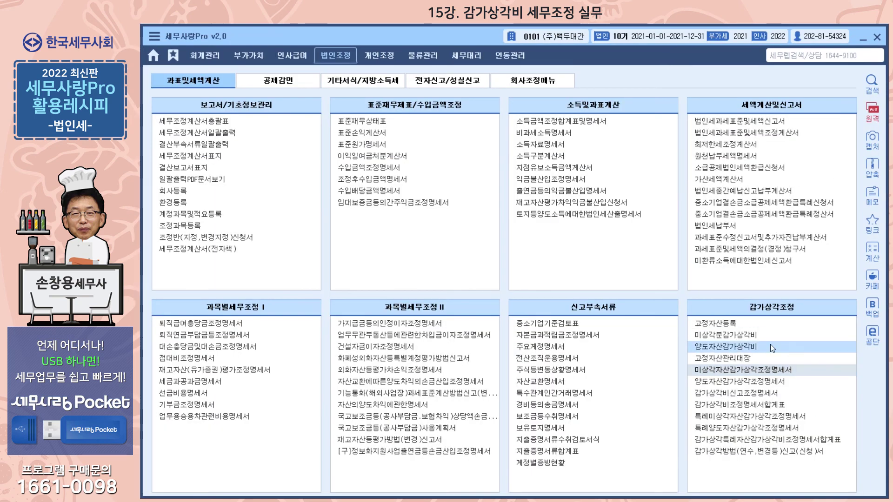
Open 양도자산감가상각조정명세서, reload the fixed asset register data, review the 벤츠 vehicle and close the statement
{"action": "left_click", "coordinate": [753, 383]}
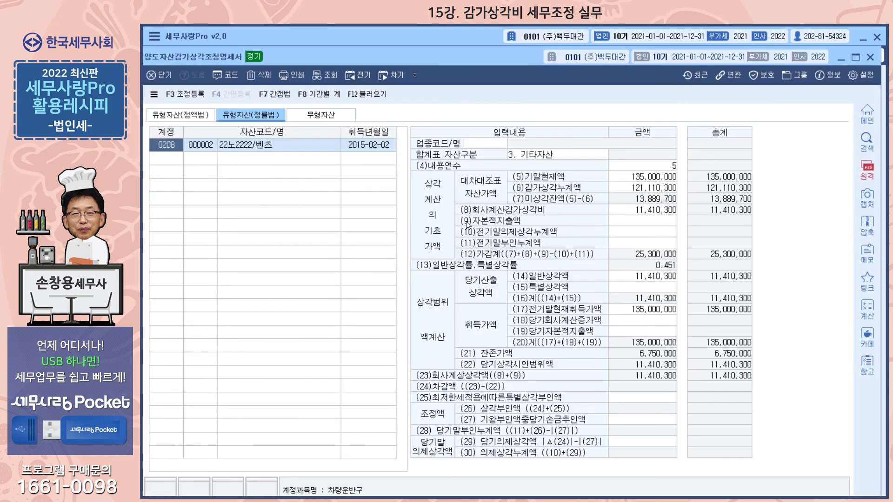
{"action": "left_click_drag", "start_coordinate": [447, 57], "coordinate": [455, 48]}
{"action": "left_click", "coordinate": [376, 84]}
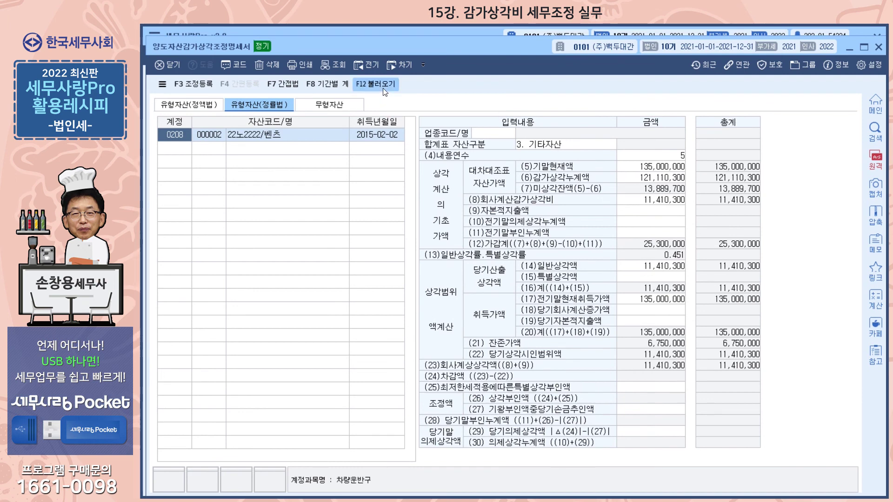
{"action": "left_click", "coordinate": [495, 310]}
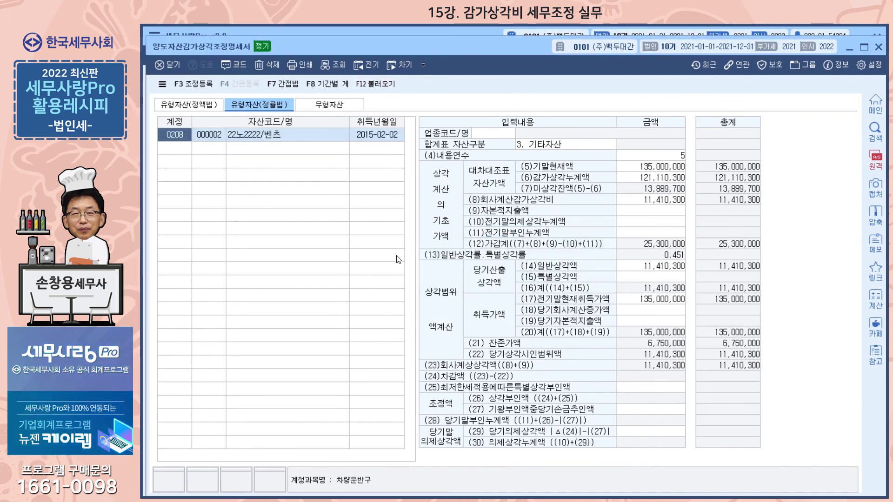
{"action": "left_click", "coordinate": [291, 136]}
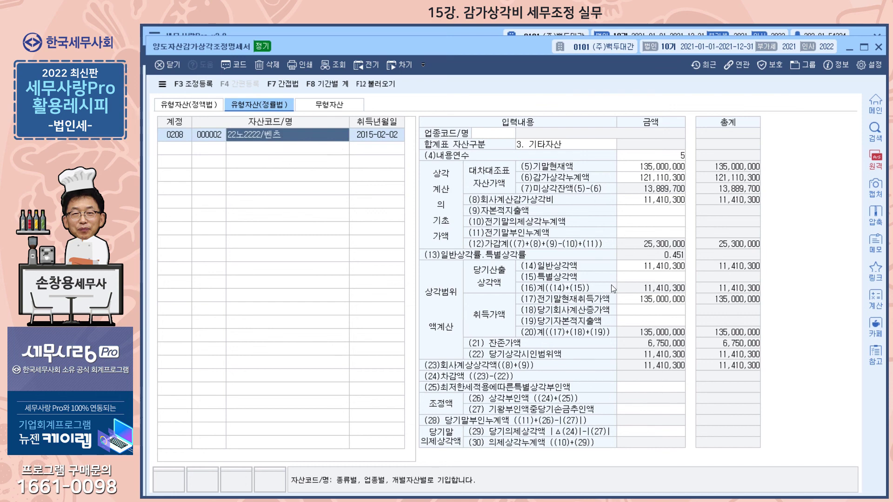
{"action": "left_click", "coordinate": [878, 46]}
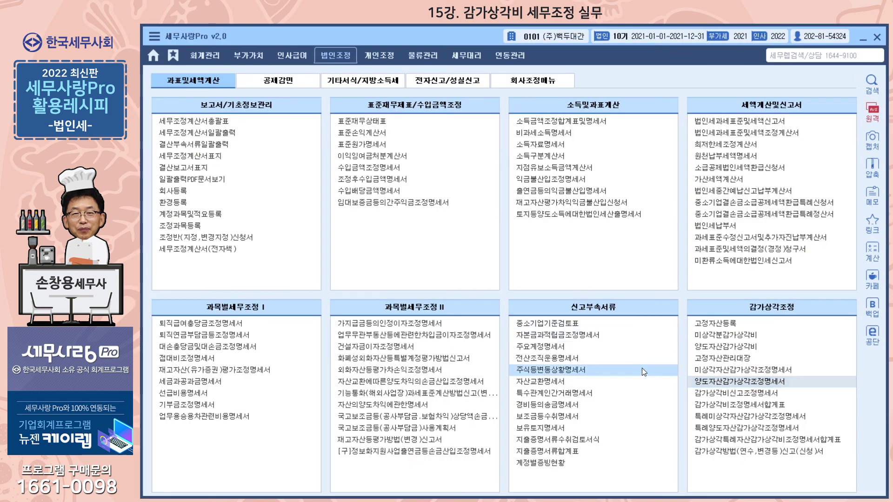
Open 감가상각비조정명세서합계표 and reload its summary figures by asset category
{"action": "left_click", "coordinate": [731, 409]}
{"action": "left_click_drag", "start_coordinate": [473, 58], "coordinate": [481, 54]}
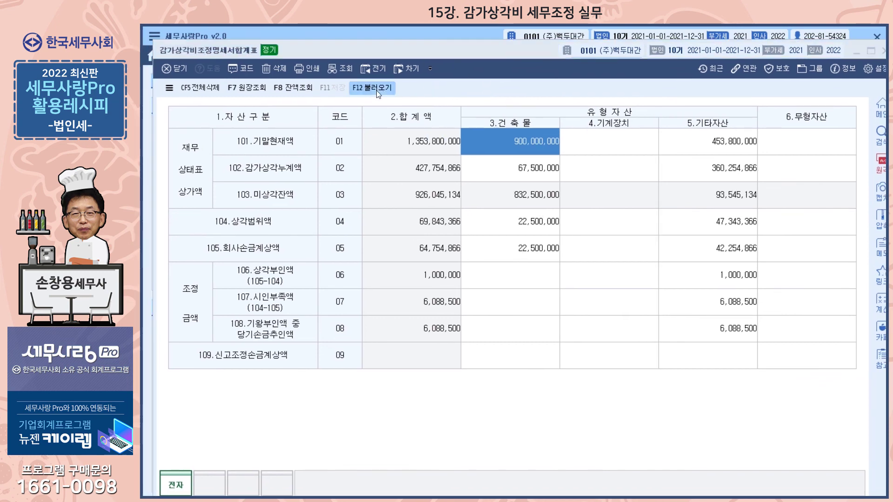
{"action": "left_click", "coordinate": [377, 92]}
{"action": "left_click", "coordinate": [490, 305]}
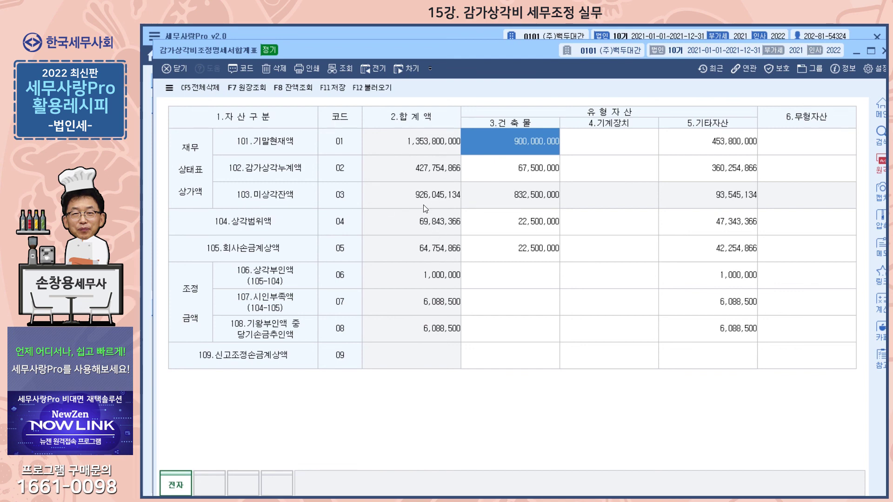
Check the account book values in 장부가액비교 of 고정자산등록, and return to 감가상각비조정명세서합계표
{"action": "left_click", "coordinate": [453, 34]}
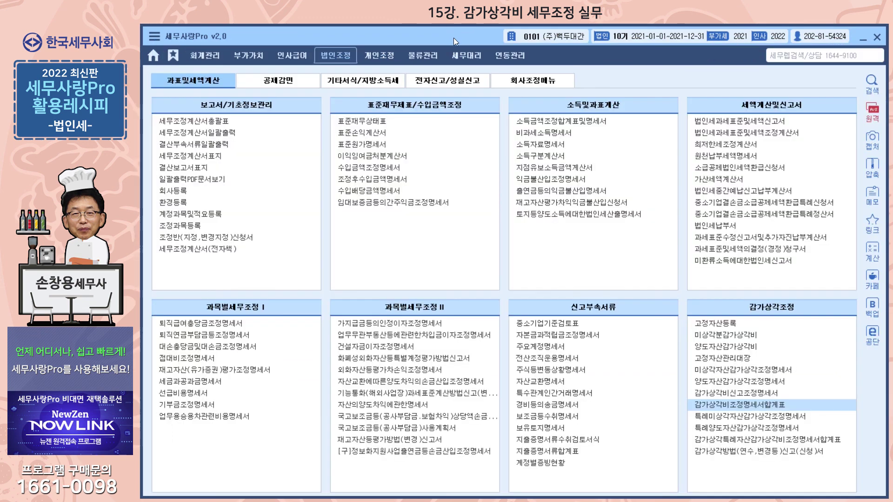
{"action": "left_click", "coordinate": [706, 325]}
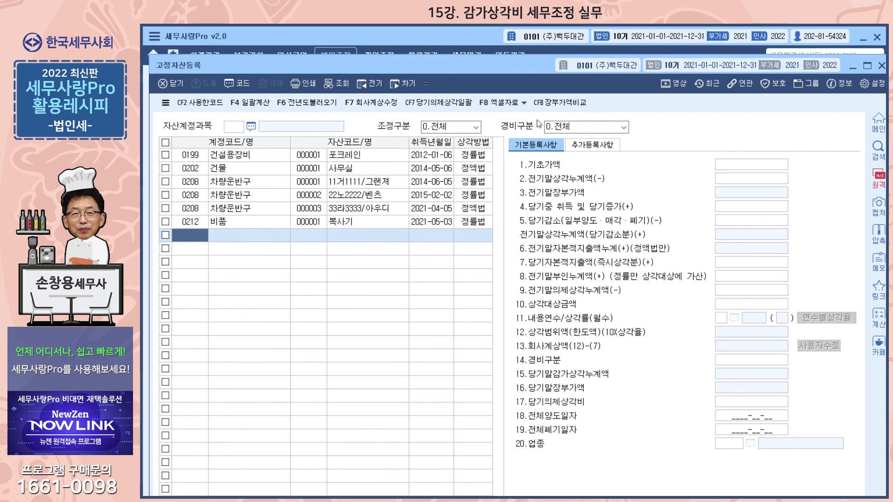
{"action": "left_click", "coordinate": [568, 100]}
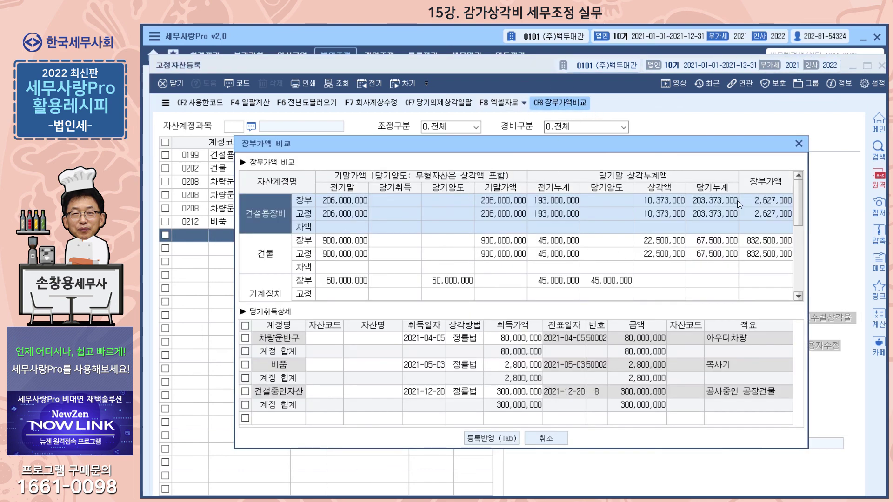
{"action": "left_click", "coordinate": [799, 143]}
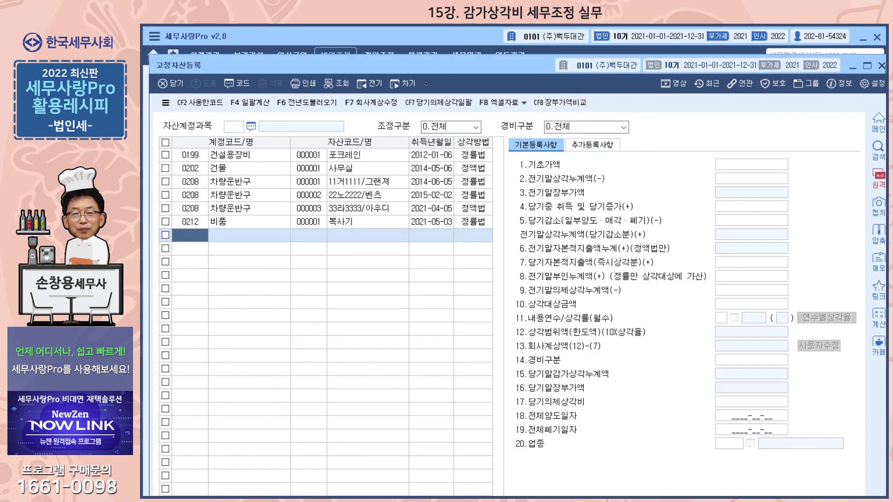
{"action": "left_click", "coordinate": [882, 66]}
{"action": "left_click", "coordinate": [735, 405]}
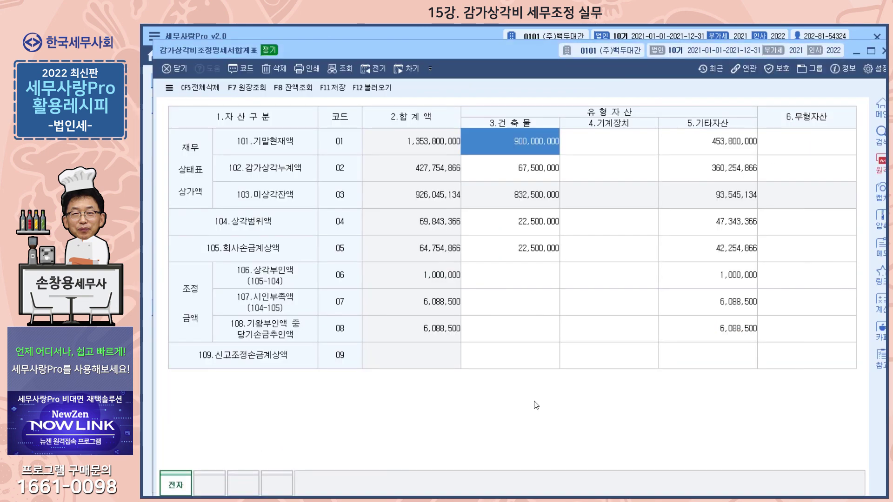